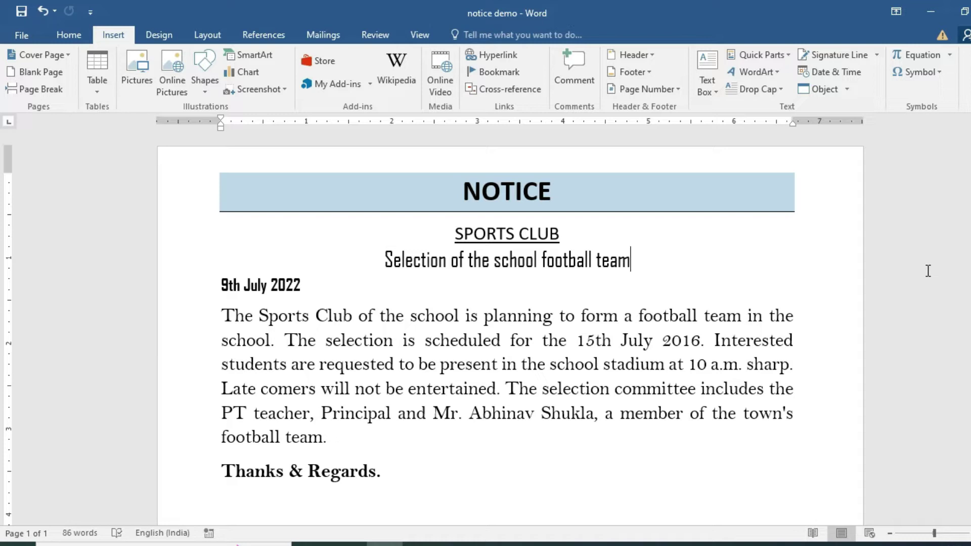
Turn on Select Objects and marquee-select both signature blocks below Thanks & Regards
scroll(928, 270, "down", 3)
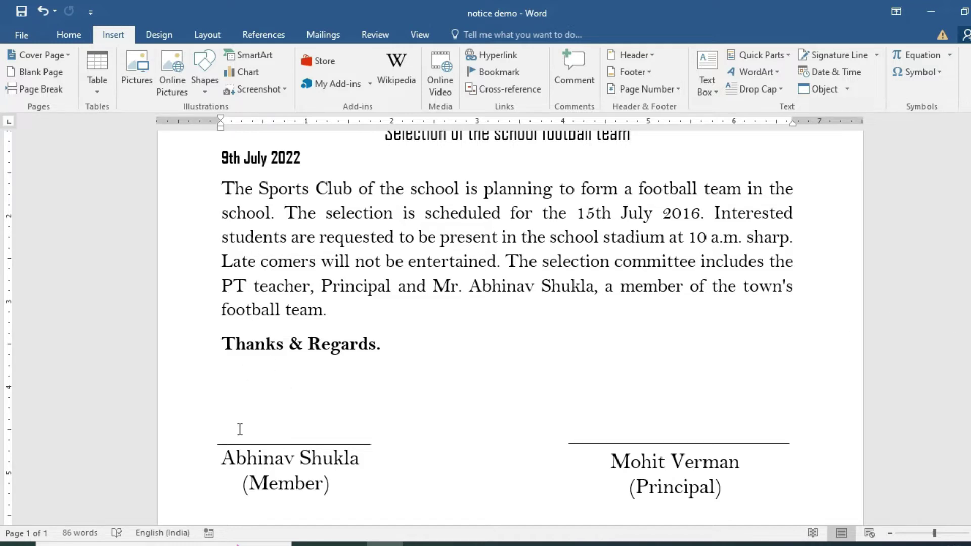
scroll(240, 430, "up", 1)
scroll(240, 430, "up", 1)
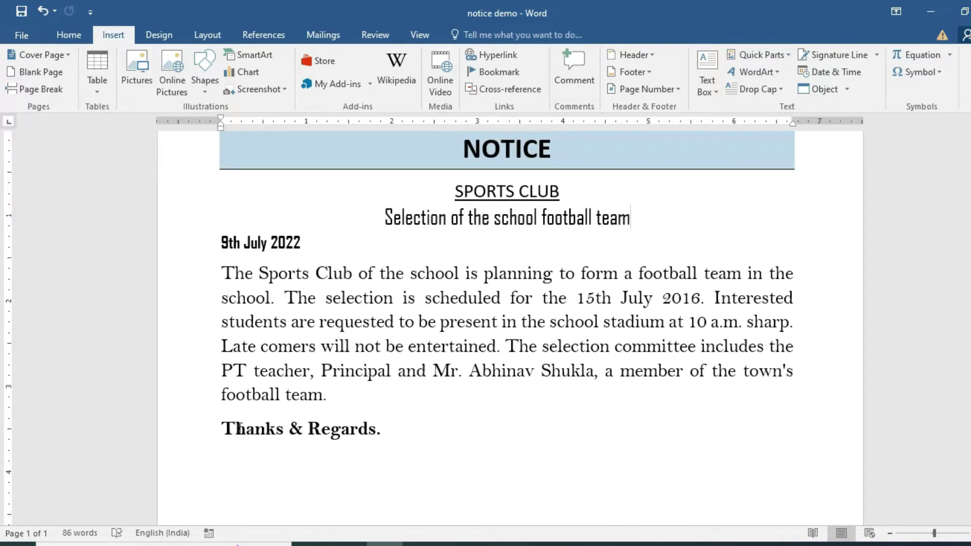
scroll(251, 397, "down", 1, "ctrl")
scroll(251, 397, "down", 1, "ctrl")
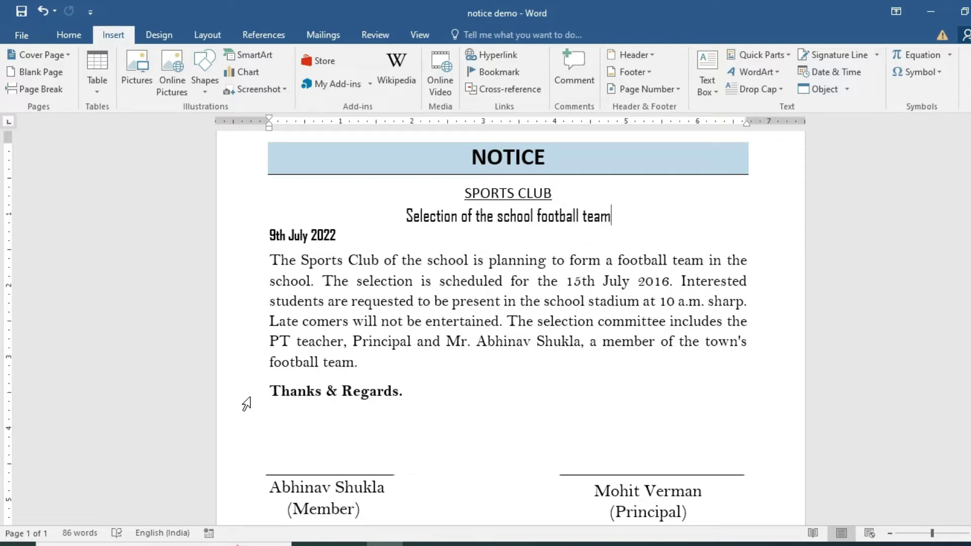
scroll(246, 405, "down", 2)
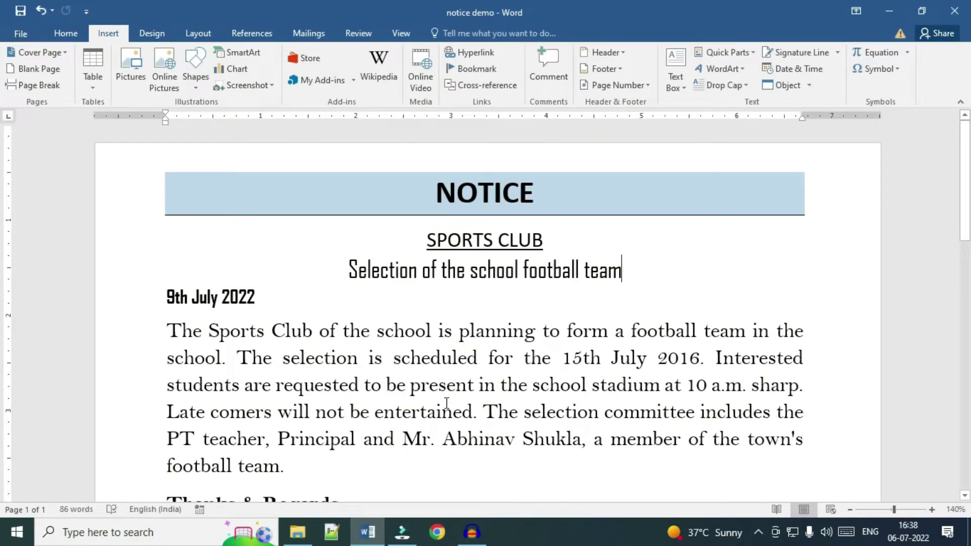
scroll(447, 404, "down", 3)
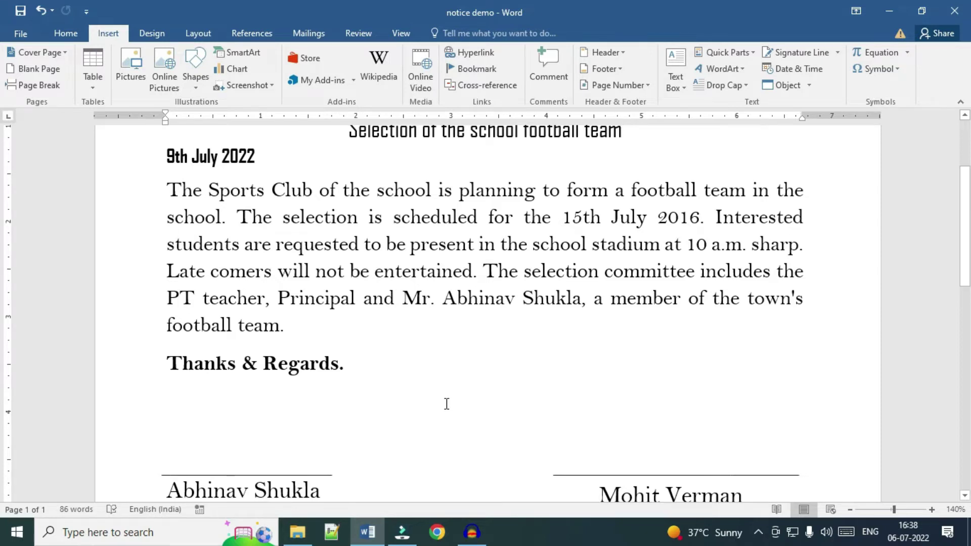
scroll(447, 403, "down", 3)
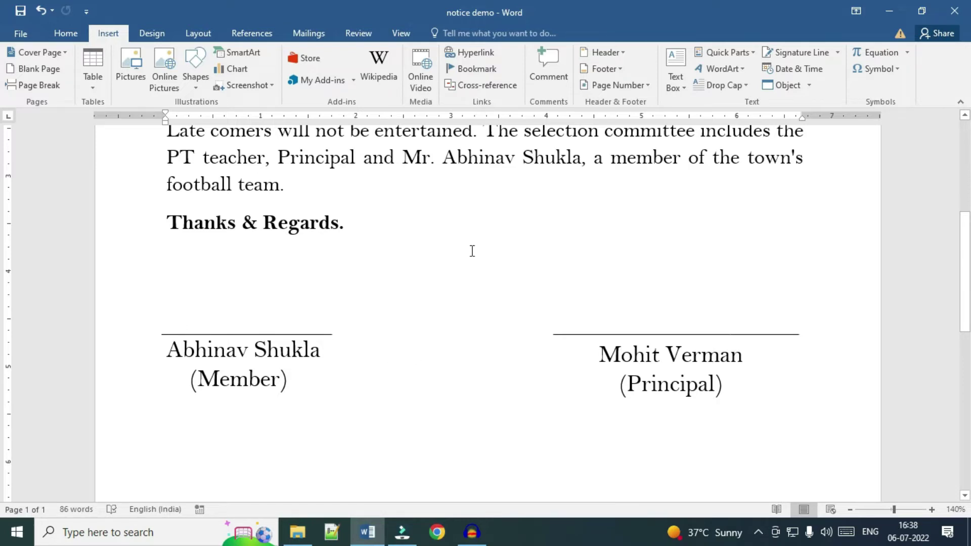
left_click(65, 34)
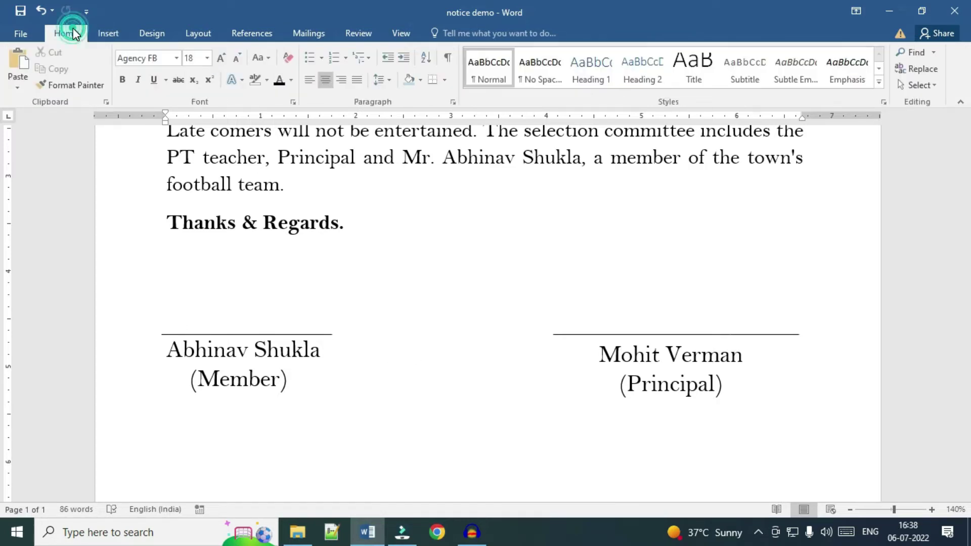
left_click(927, 87)
left_click(815, 123)
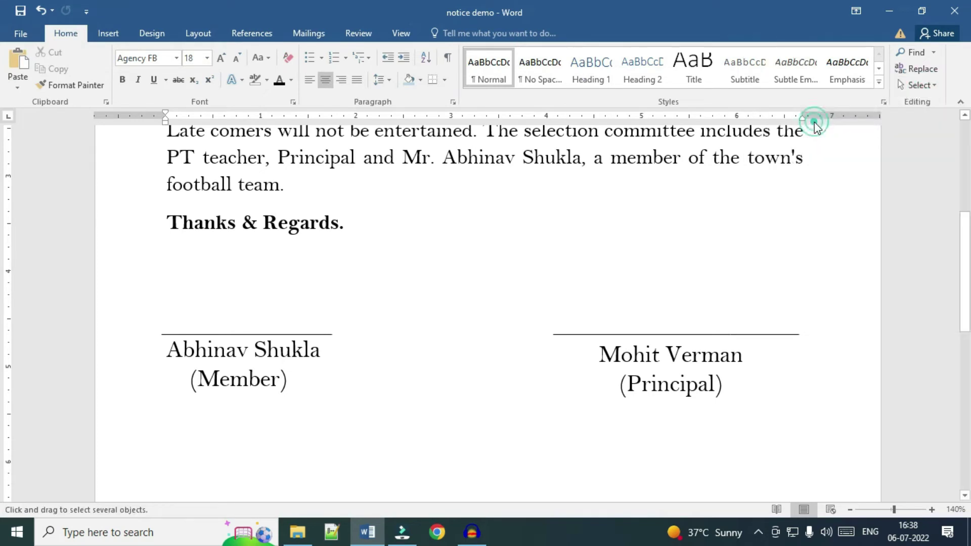
left_click_drag(872, 489, 111, 268)
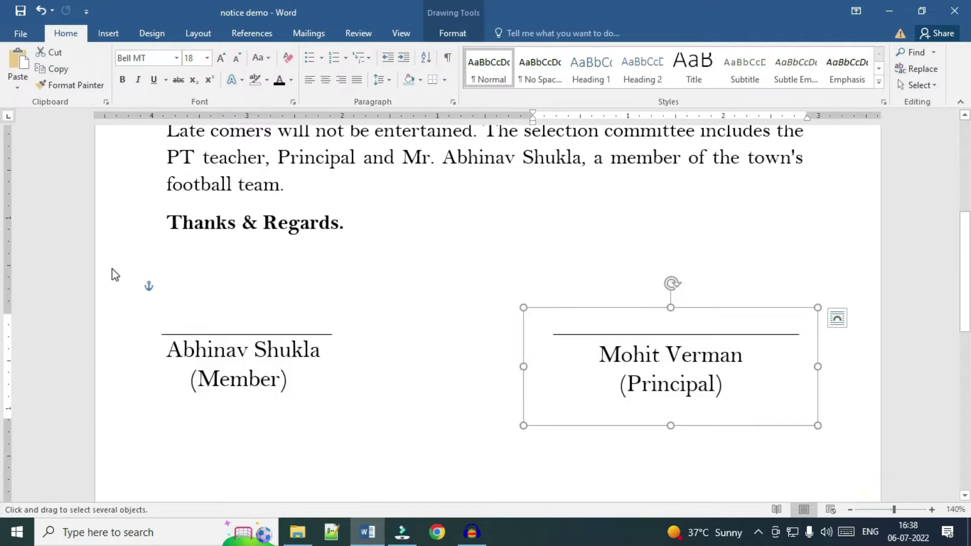
Delete the principal's text box, both signature lines, and the member's name and role text
key("Delete")
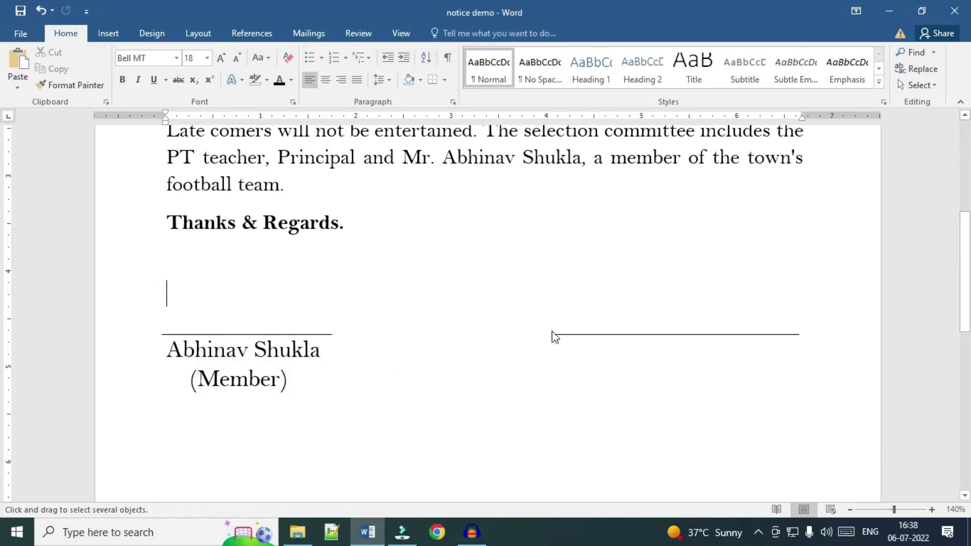
left_click(564, 334)
key("Delete")
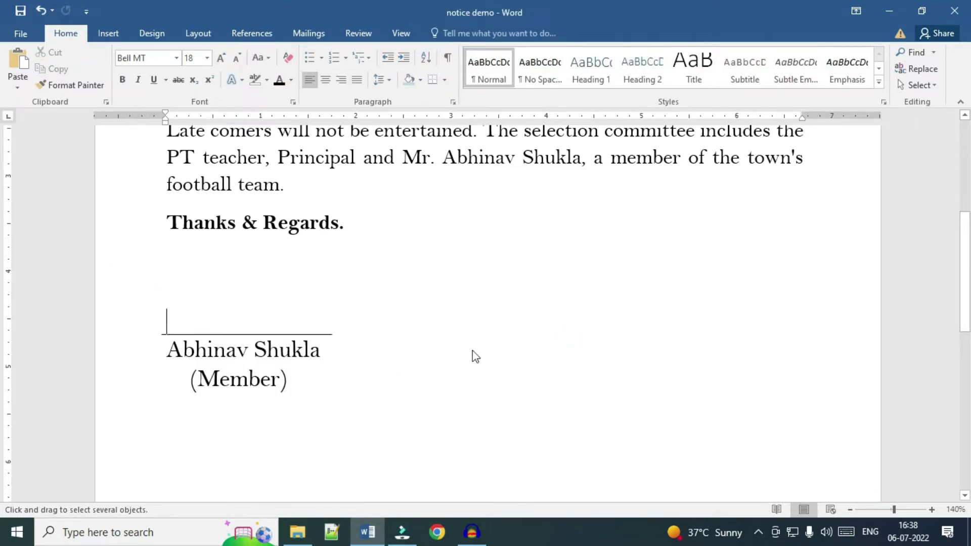
left_click(221, 334)
key("Delete")
key("shift+Down")
key("shift+Down")
key("shift+Down")
key("Delete")
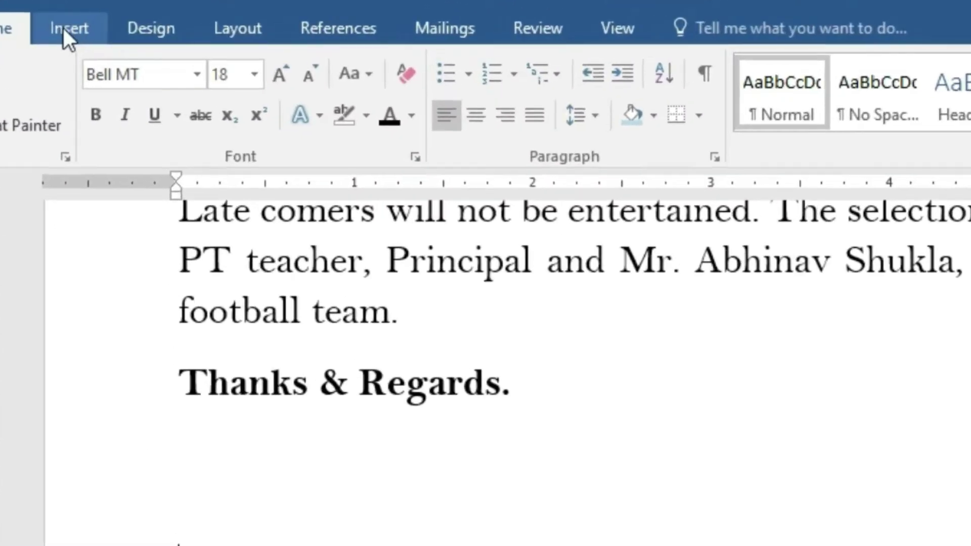
Draw a wide text box below Thanks & Regards
left_click(44, 28)
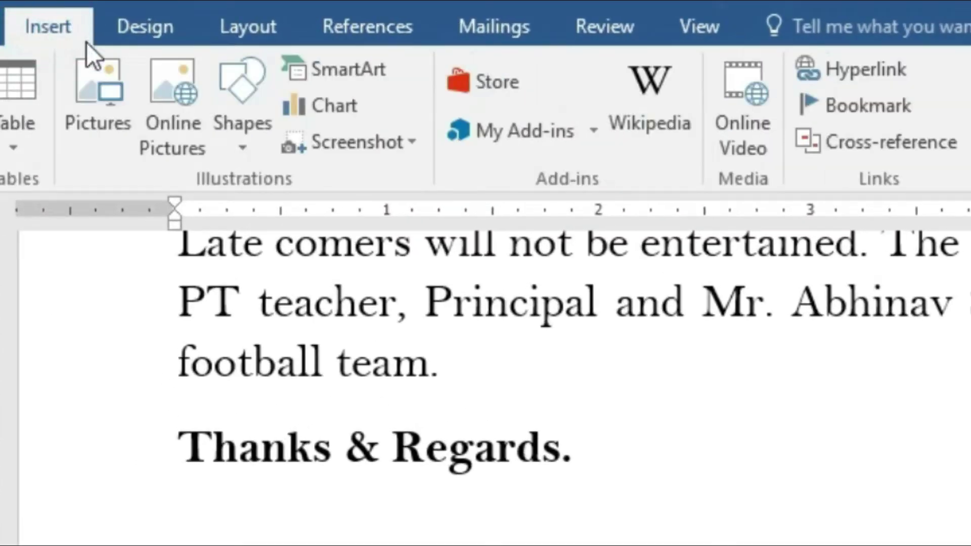
left_click(245, 144)
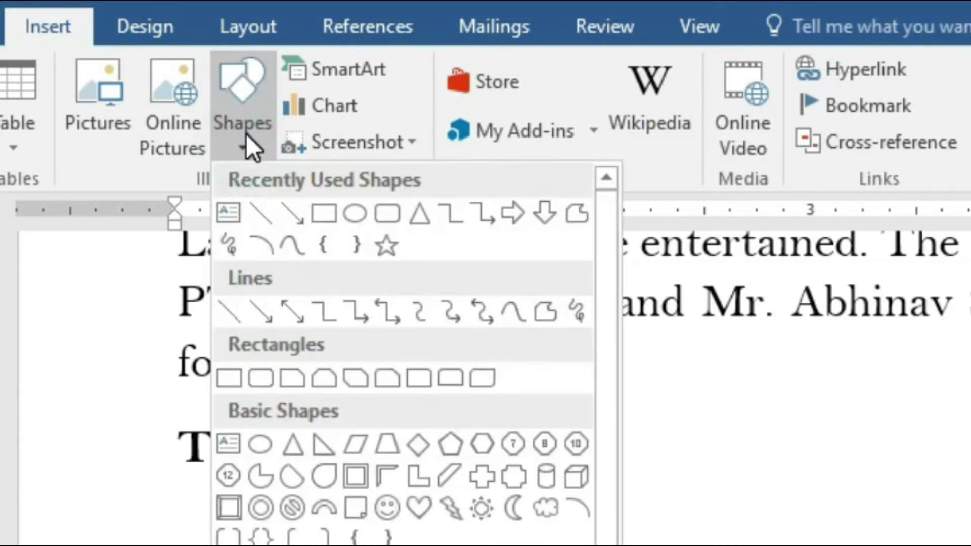
left_click(228, 212)
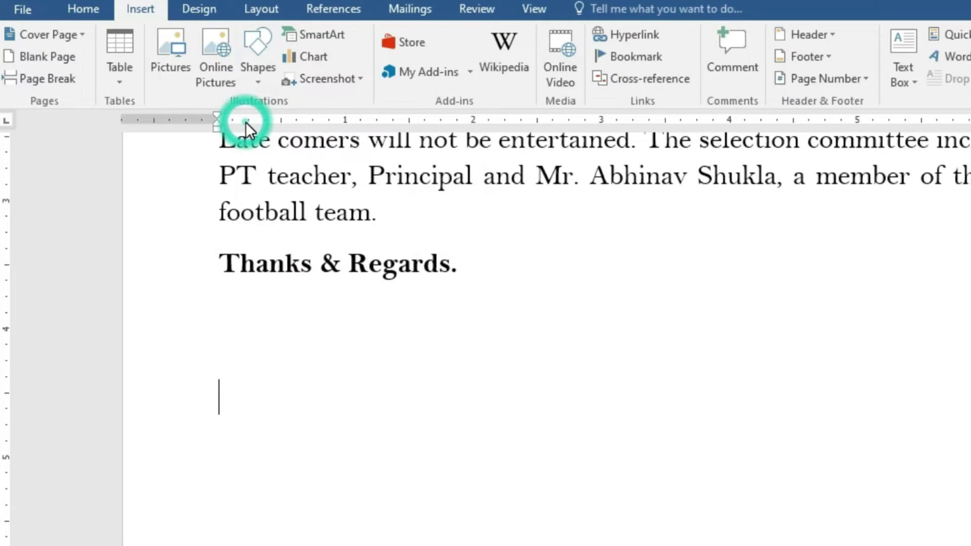
left_click_drag(221, 388, 260, 517)
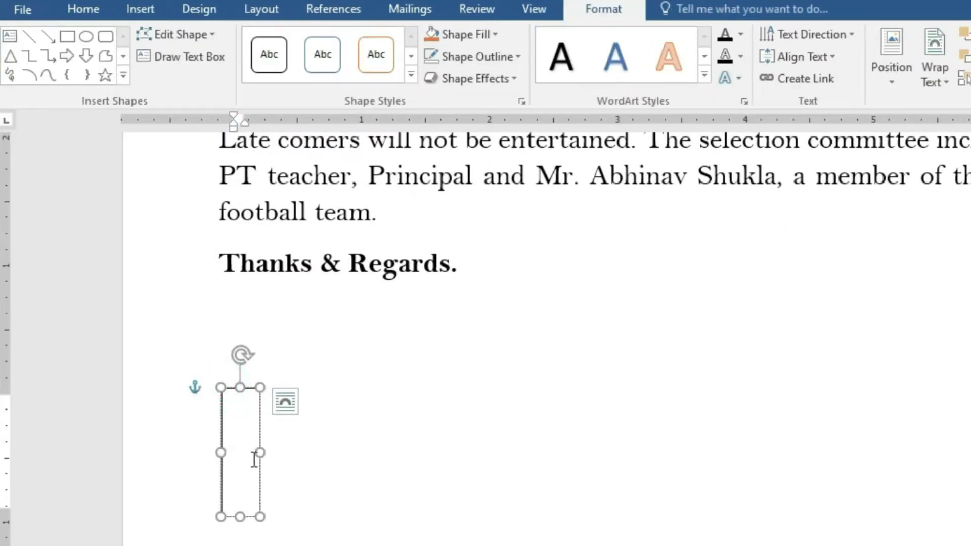
left_click_drag(260, 452, 468, 452)
Type the member's name in the text box with '(Member)' on the next line
left_click(268, 433)
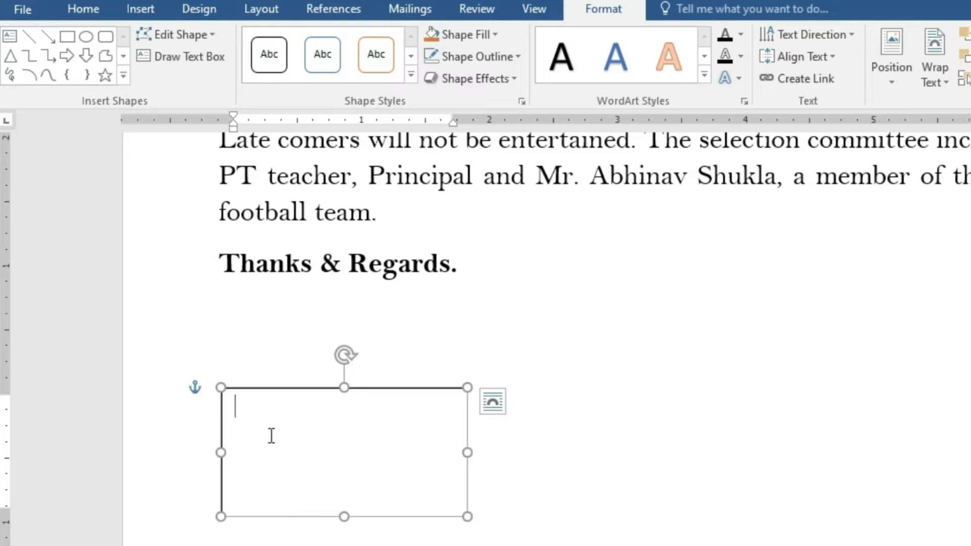
type("Abhinav Shukla")
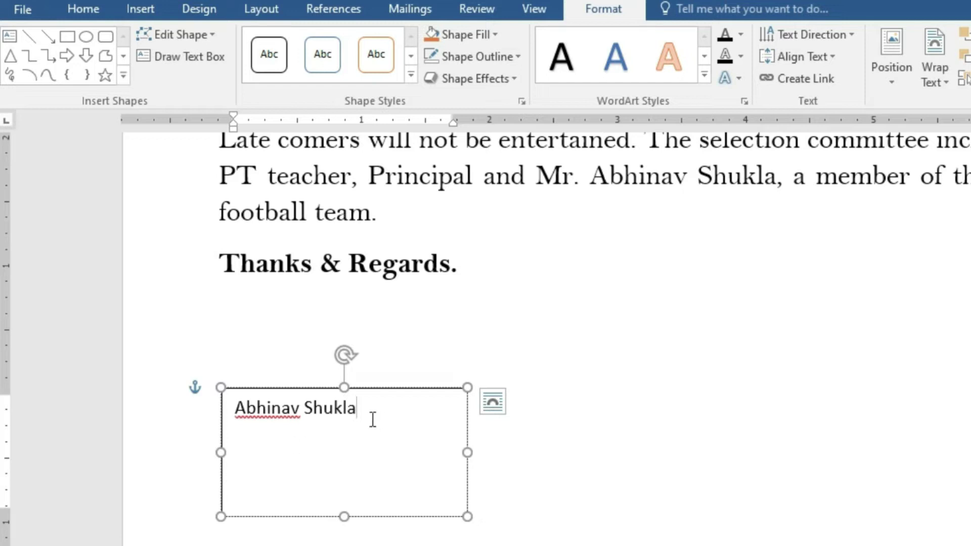
key("Return")
type("(")
type("Member)")
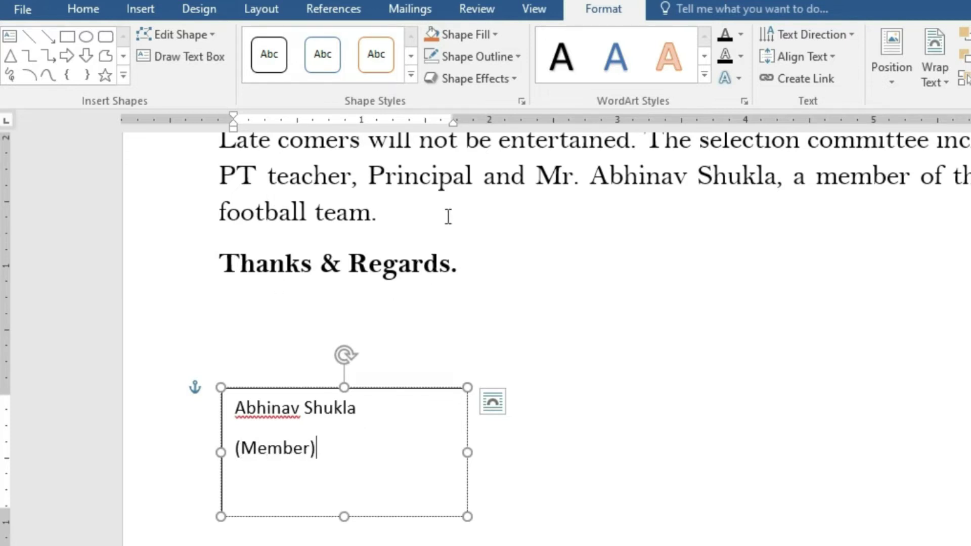
Copy the body text's formatting onto the text box's name and role with Format Painter
left_click_drag(437, 180, 394, 178)
left_click(83, 9)
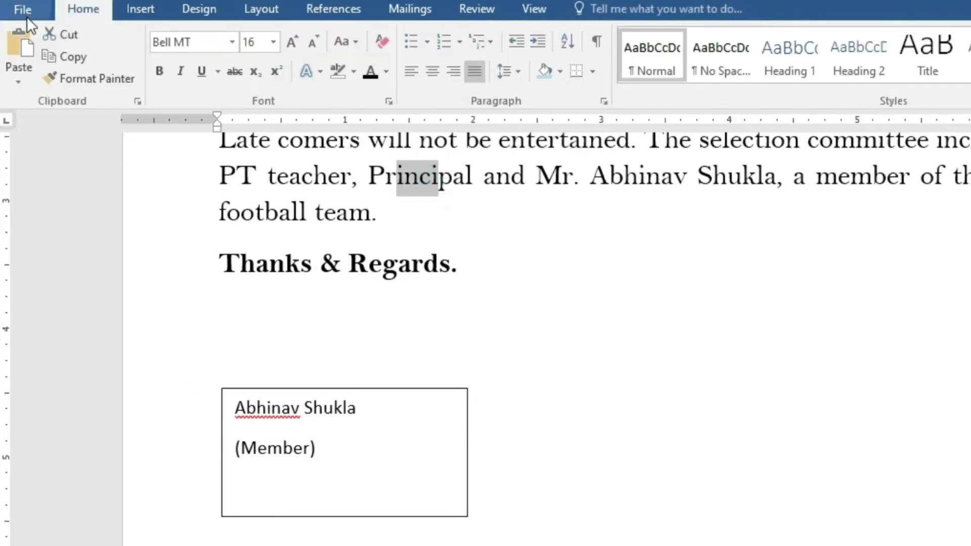
left_click(86, 78)
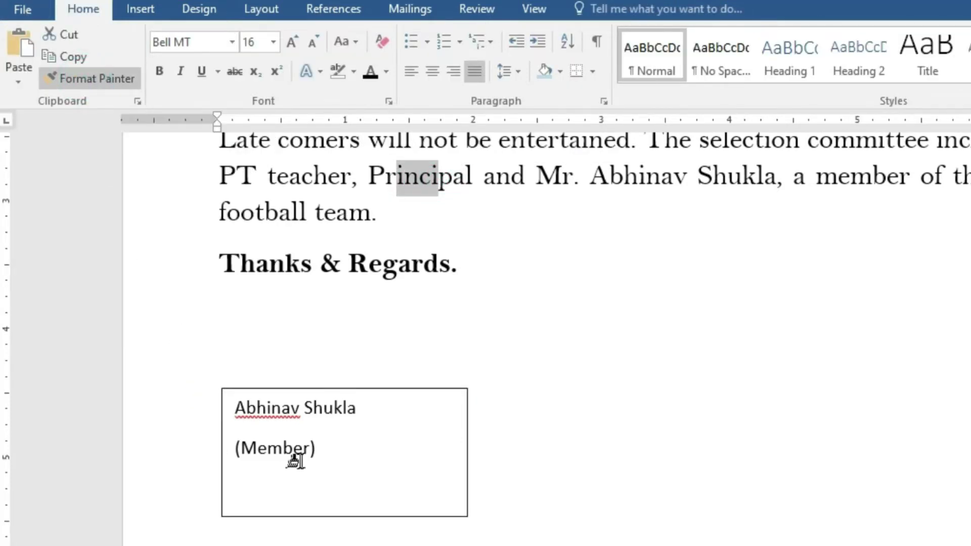
left_click_drag(310, 449, 222, 412)
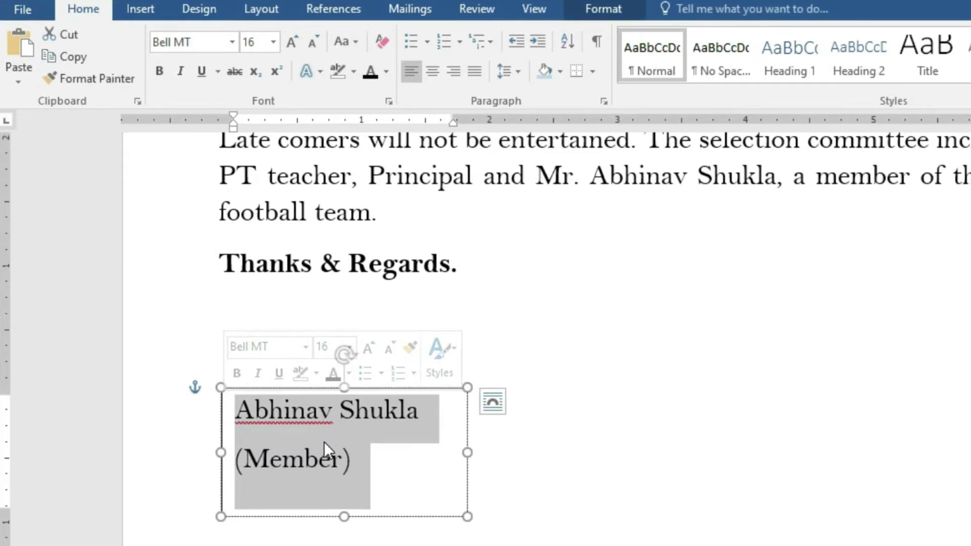
Set 1.0 line spacing, centre the text, and add a blank line above the name
left_click(511, 73)
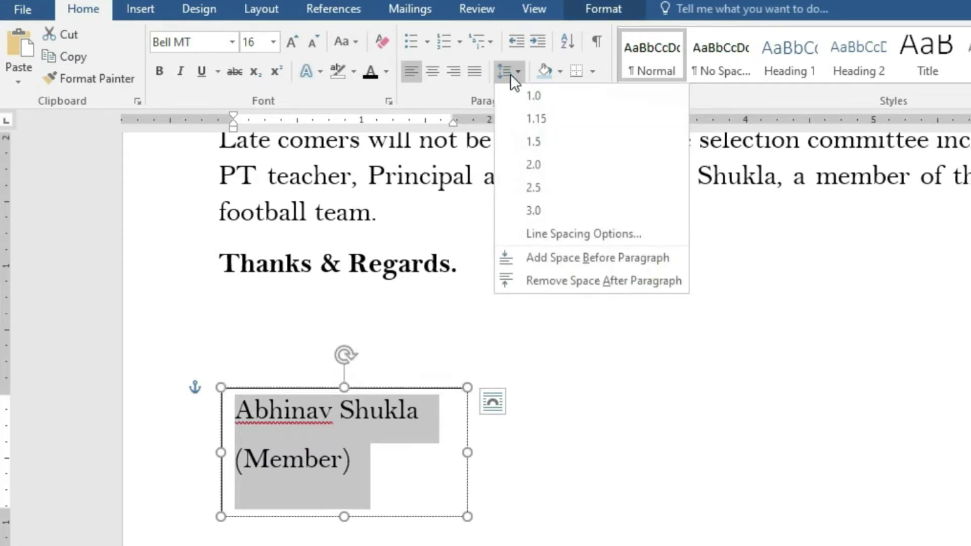
left_click(619, 280)
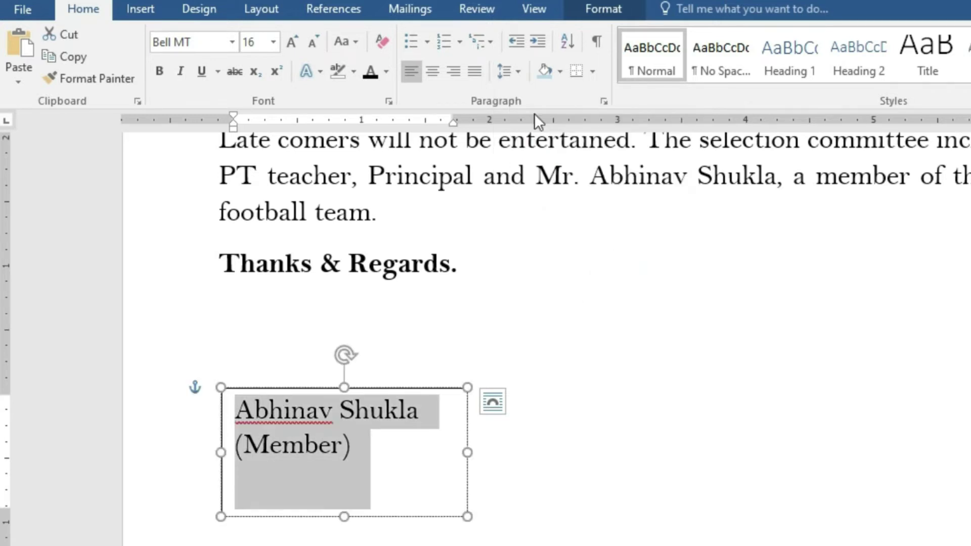
left_click(434, 73)
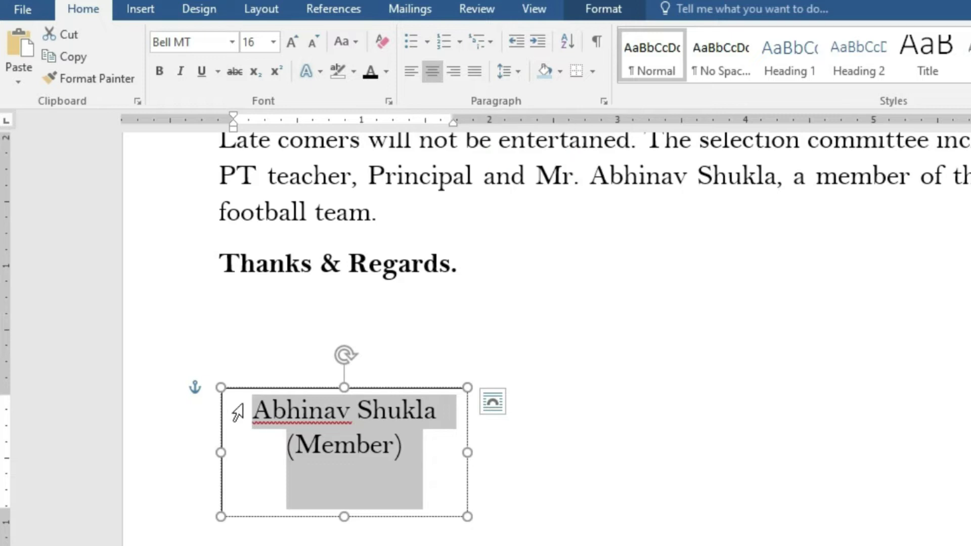
left_click(252, 423)
key("Return")
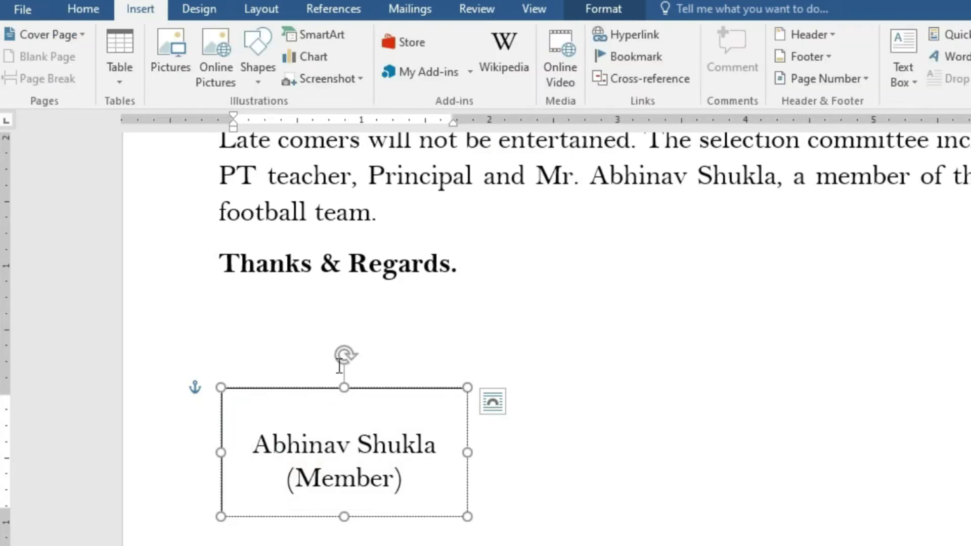
Draw a straight signature line above the member's name and level its ends to 0" height
left_click(627, 11)
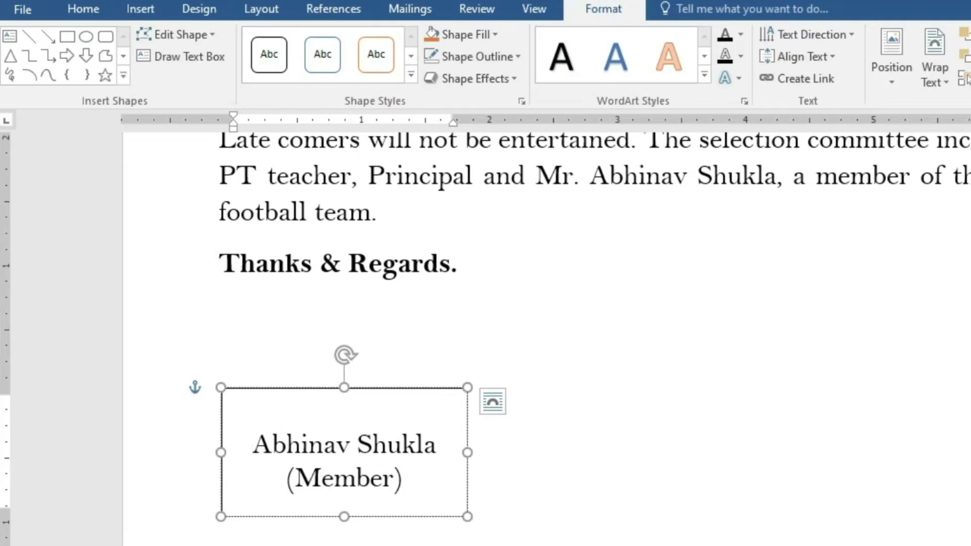
left_click(30, 39)
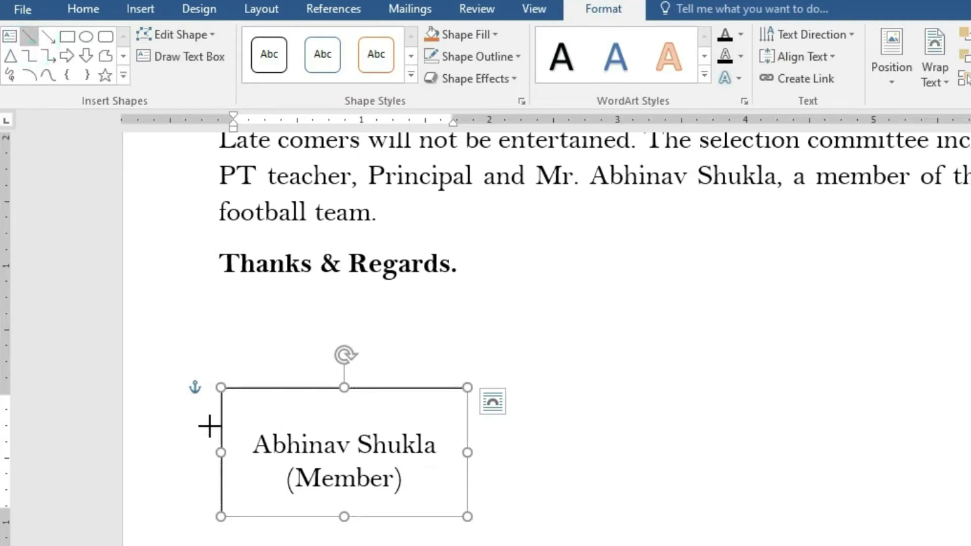
mouse_move(244, 420)
left_mouse_down()
mouse_move(409, 428)
mouse_move(450, 420)
left_mouse_up()
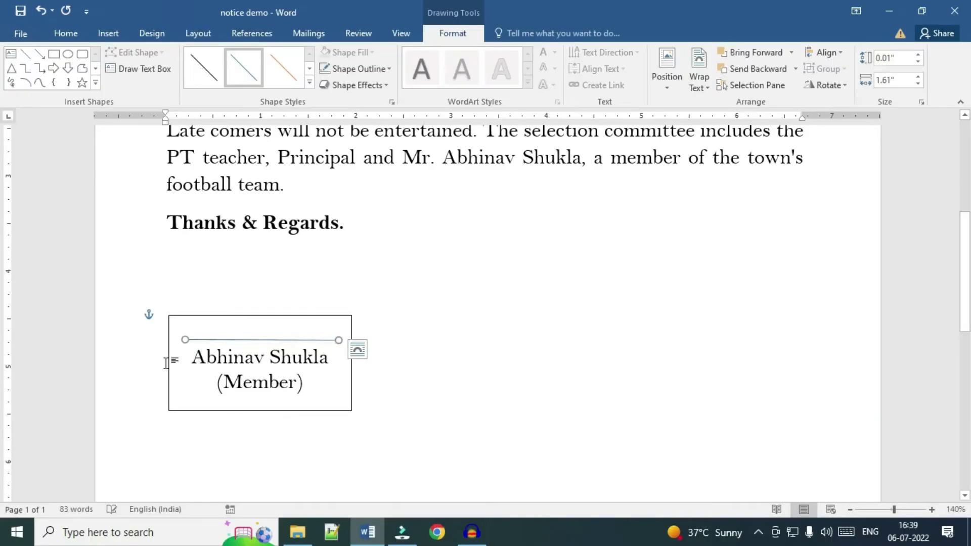
scroll(165, 363, "up", 6, "ctrl")
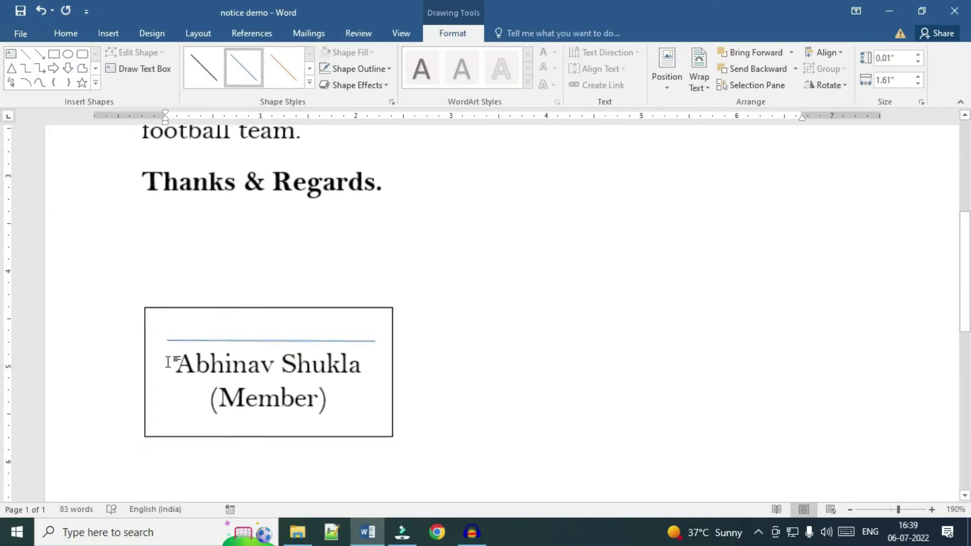
scroll(166, 363, "up", 10, "ctrl")
scroll(165, 367, "up", 7, "ctrl")
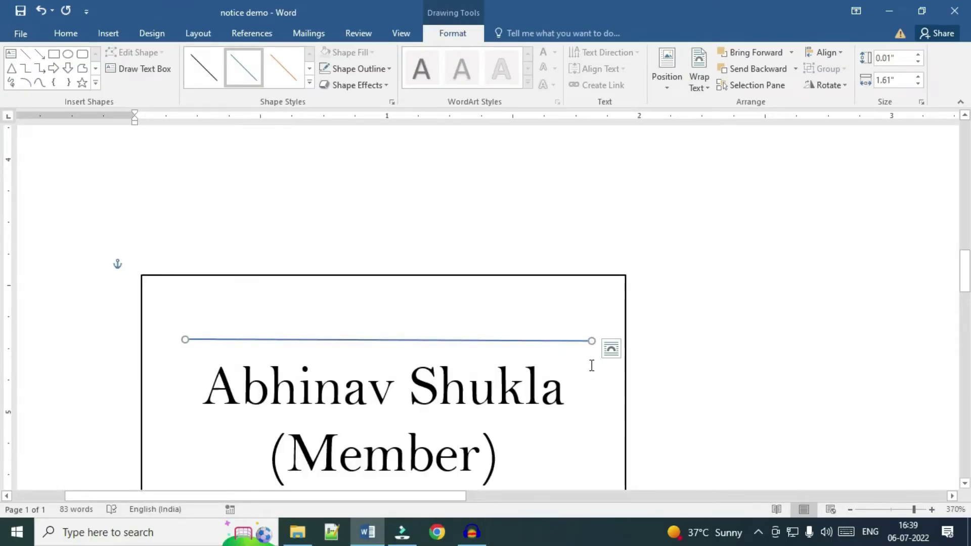
left_click_drag(184, 339, 182, 353)
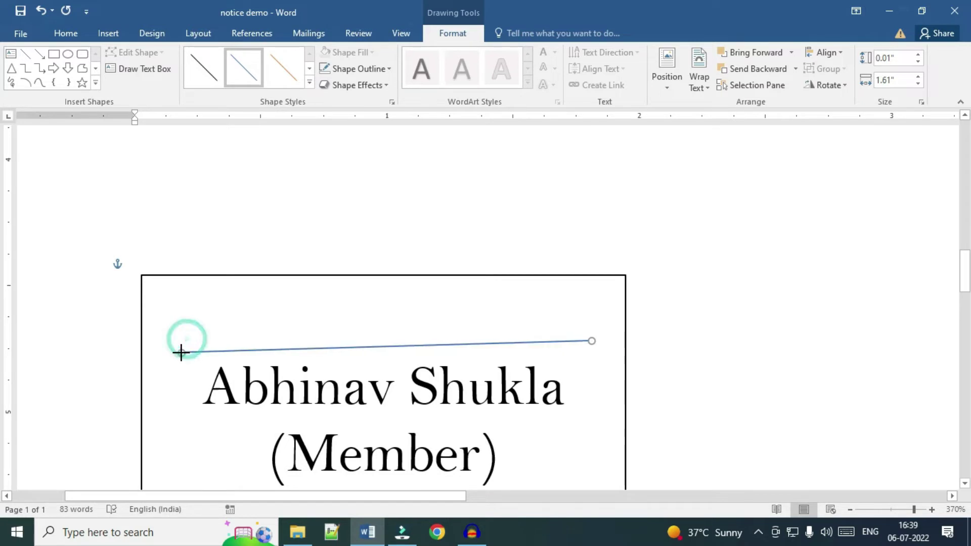
left_click_drag(590, 342, 592, 352)
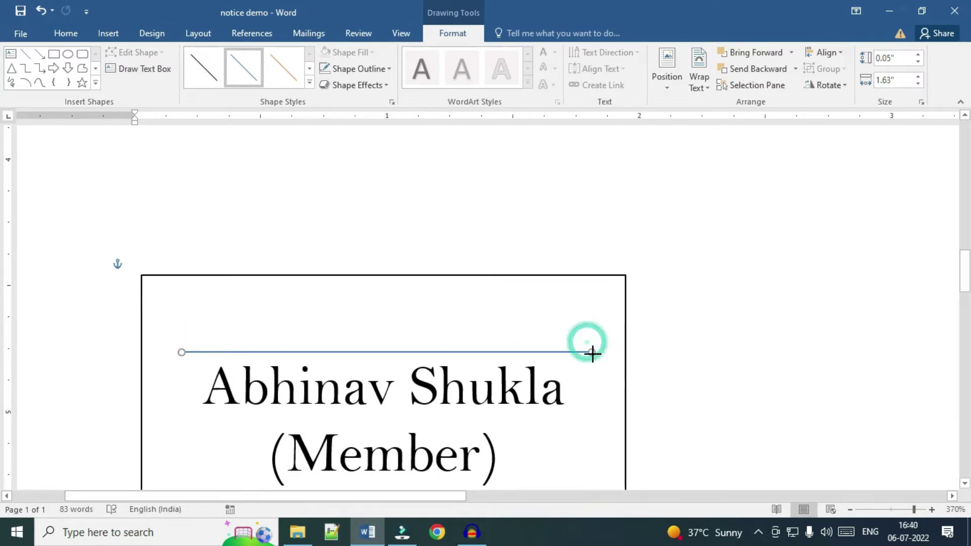
Make the signature line's outline black
left_click(345, 71)
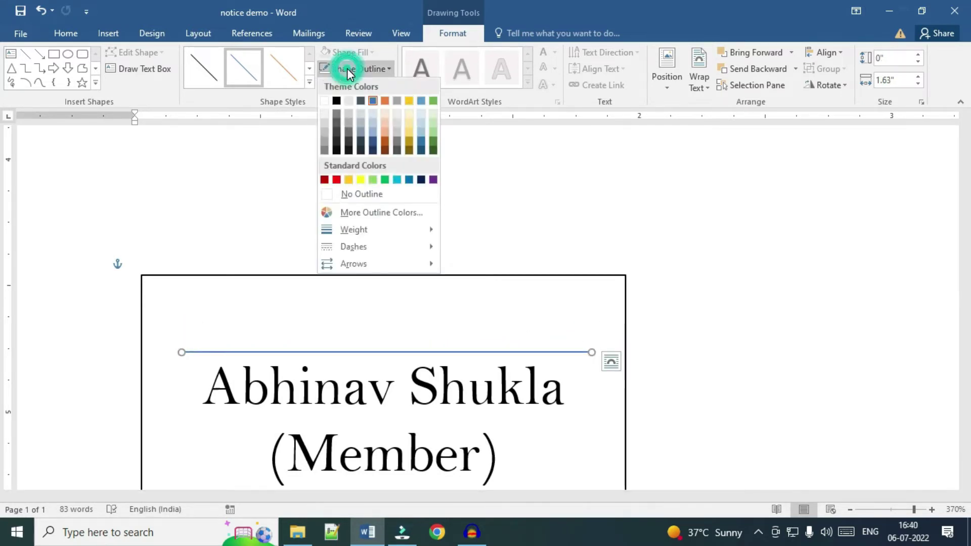
left_click(337, 101)
scroll(296, 268, "down", 6)
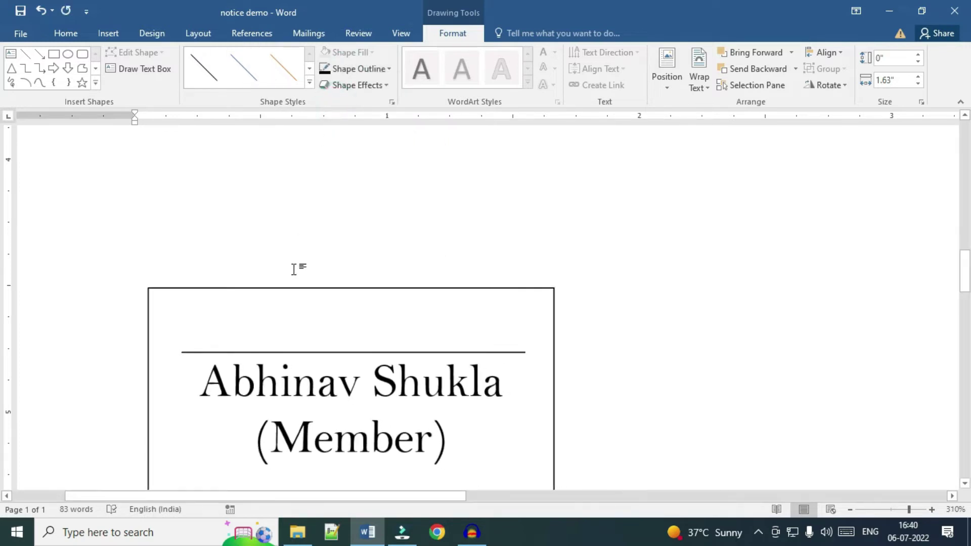
scroll(296, 268, "down", 8)
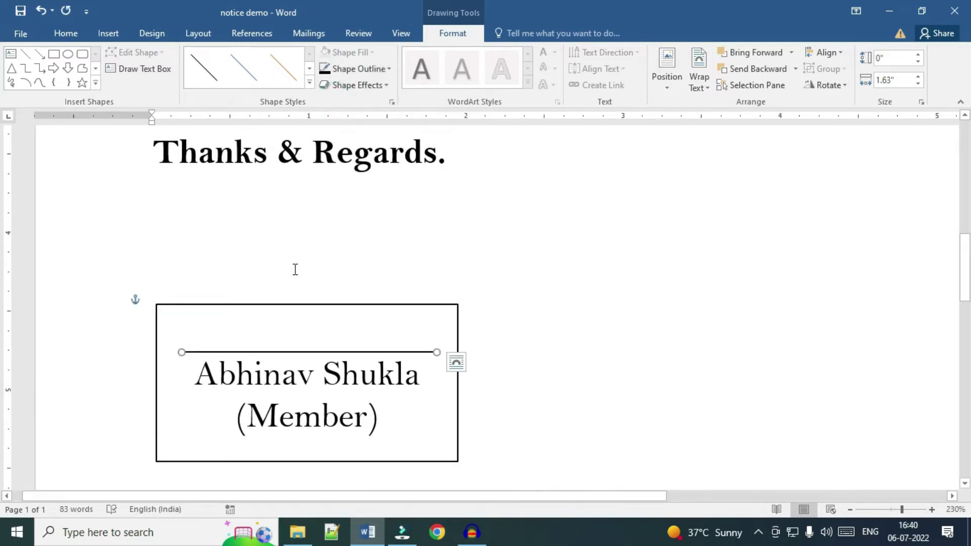
Set the signature text box's outline to No Outline
left_click(448, 306)
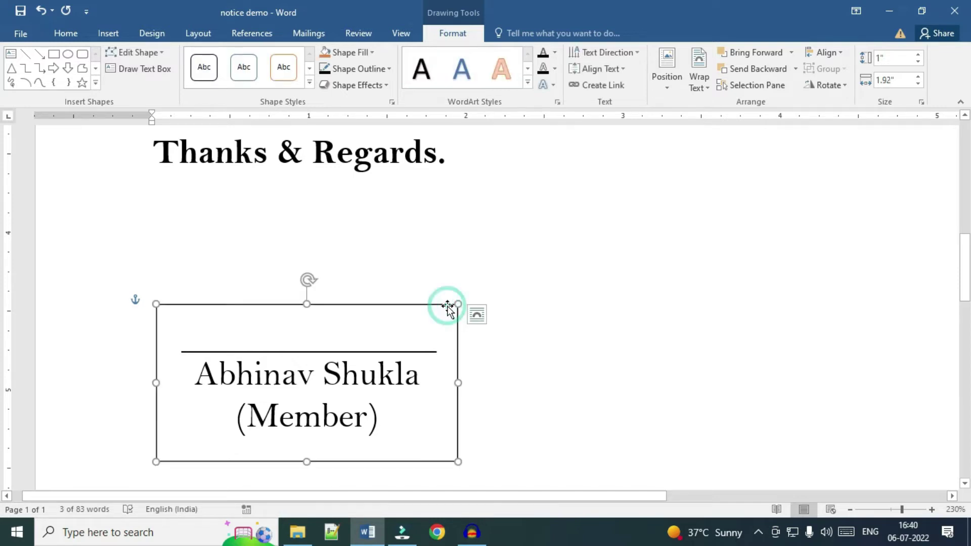
left_click(371, 71)
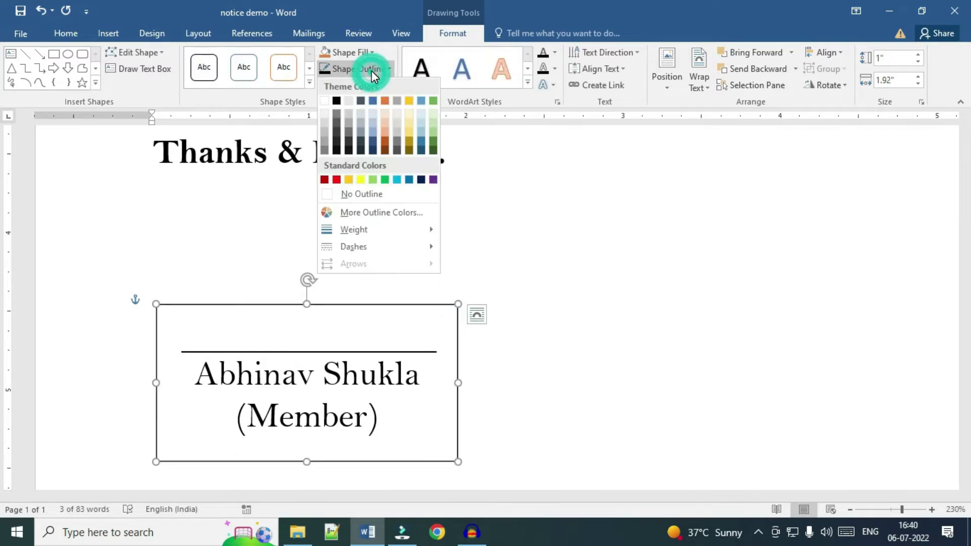
left_click(370, 197)
scroll(576, 319, "down", 11)
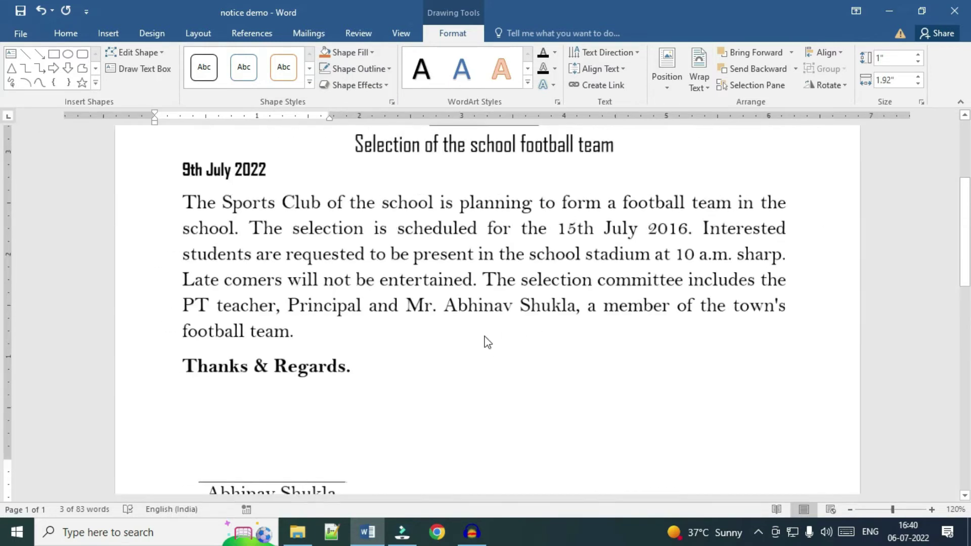
scroll(388, 351, "down", 3)
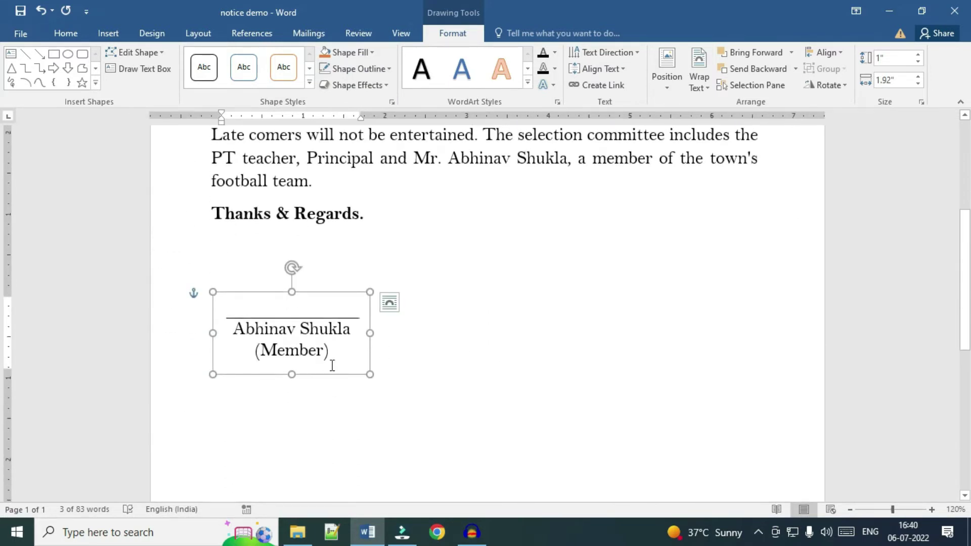
Shrink the '(Member)' line's font from 16 to 14
triple_click(313, 351)
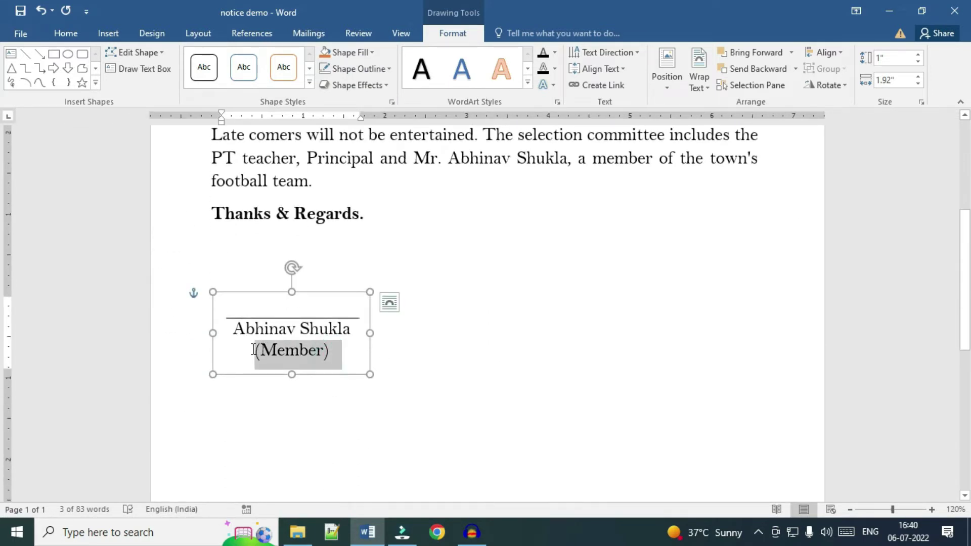
left_click(67, 33)
left_click(237, 57)
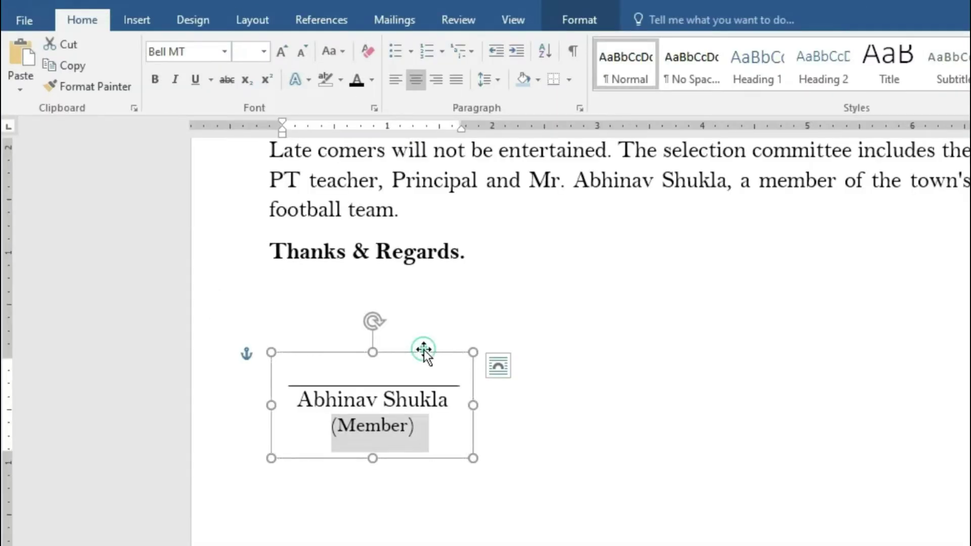
Duplicate the signature text box and move the copy to the right side of the page
left_click(424, 351)
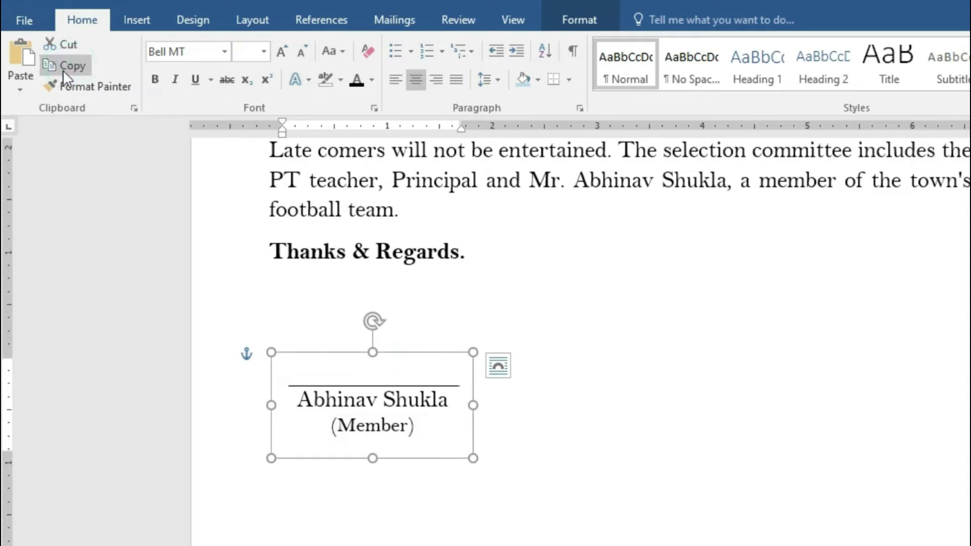
left_click(23, 53)
left_click_drag(458, 373, 922, 360)
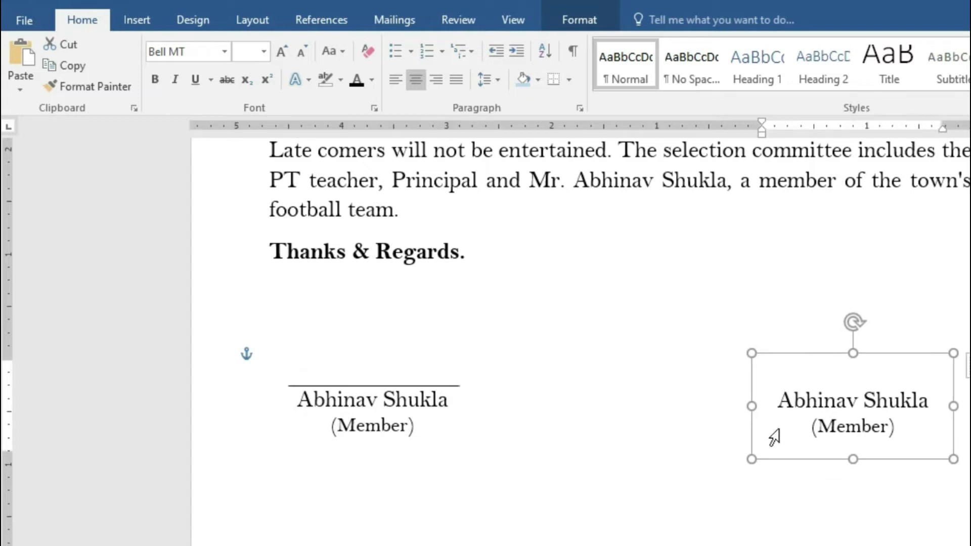
In the copy, replace the name with the principal's name and the role with 'Principal'
left_click_drag(781, 401, 930, 402)
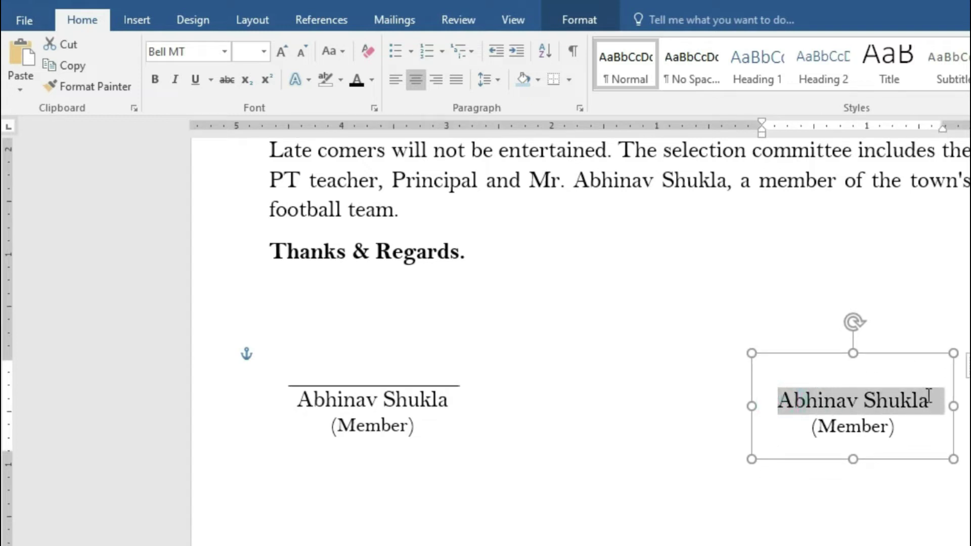
type("Mohit Ver")
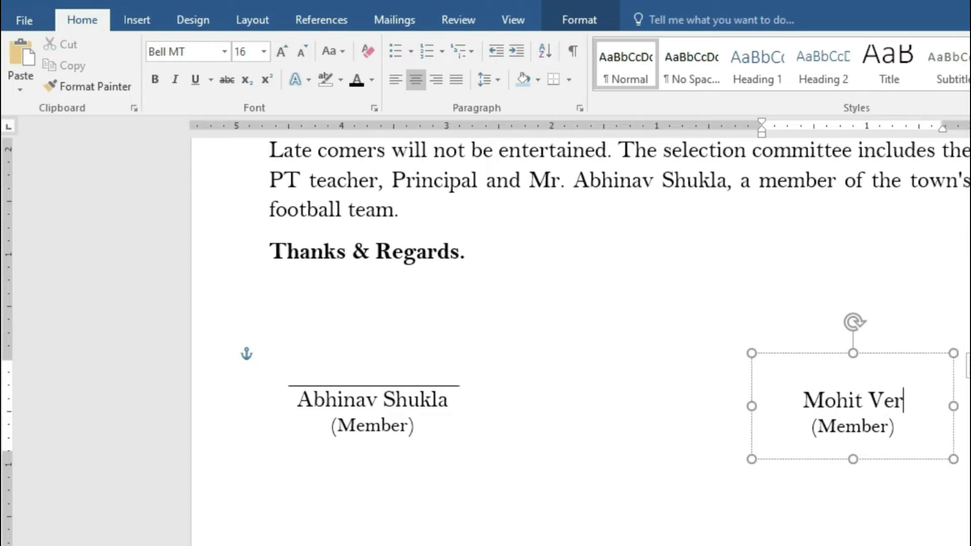
type("man")
key("Left")
key("BackSpace")
key("BackSpace")
key("BackSpace")
key("BackSpace")
key("BackSpace")
key("BackSpace")
type("Principal")
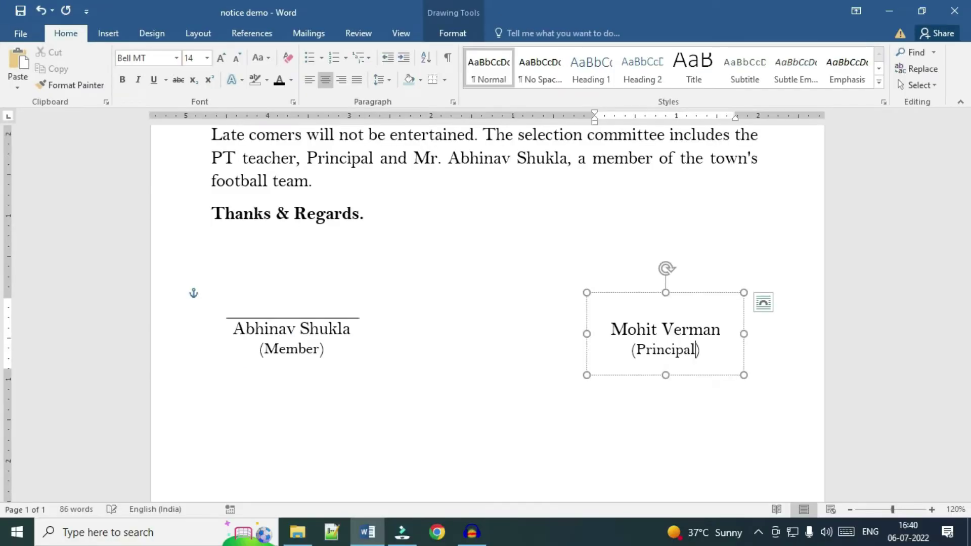
scroll(724, 319, "up", 12, "ctrl")
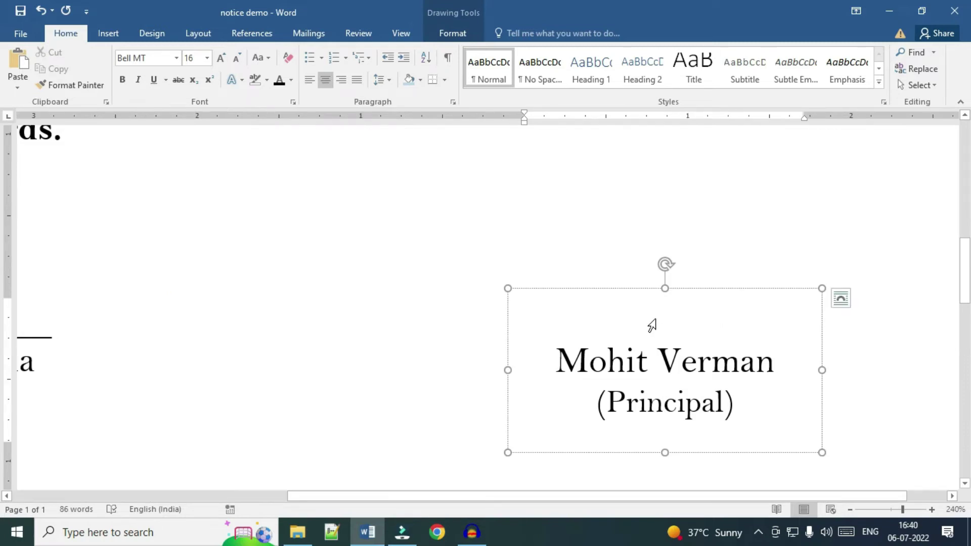
Draw a level straight line above the principal's name
left_click(452, 33)
left_click(26, 53)
mouse_move(538, 334)
left_mouse_down()
mouse_move(832, 334)
mouse_move(793, 338)
left_mouse_up()
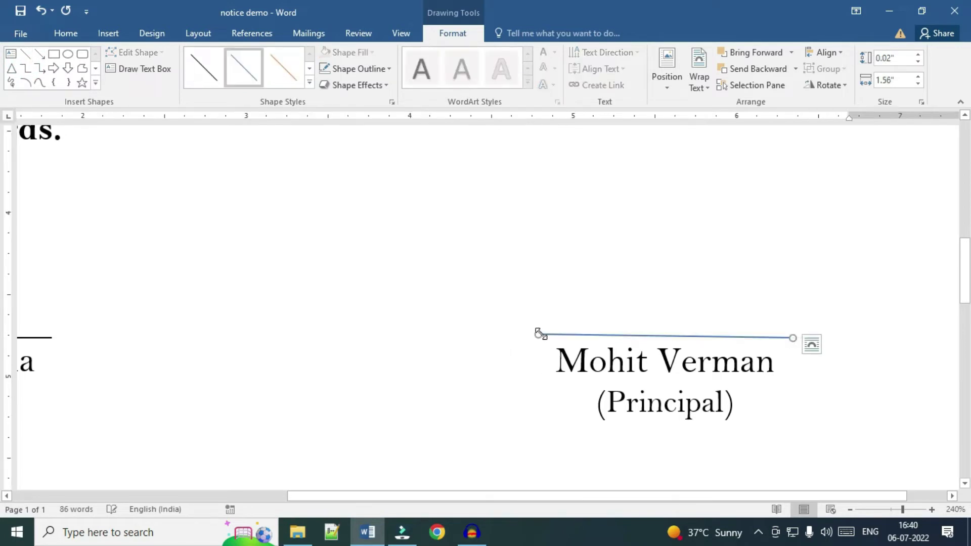
left_click_drag(538, 334, 538, 338)
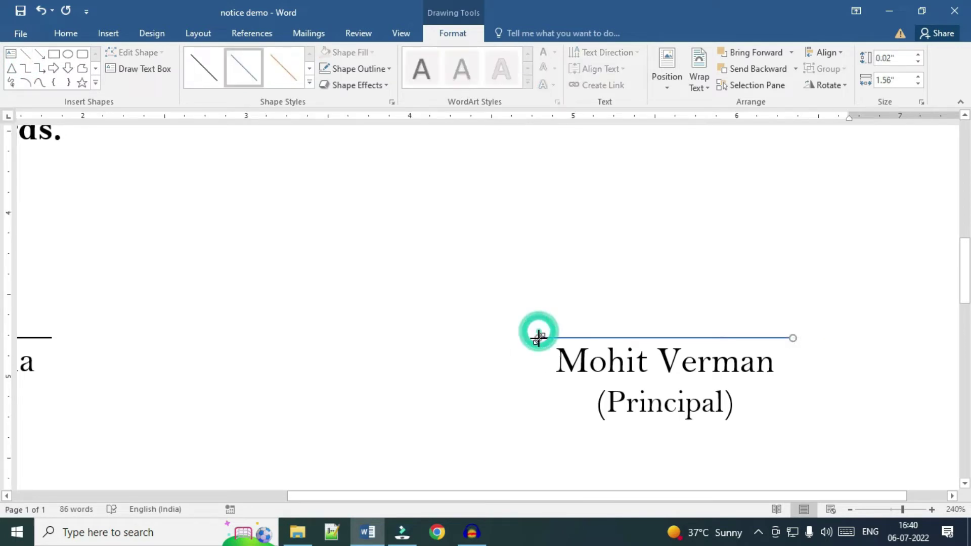
Make the new signature line black and deselect it
left_click(358, 69)
left_click(337, 100)
scroll(738, 307, "down", 4, "ctrl")
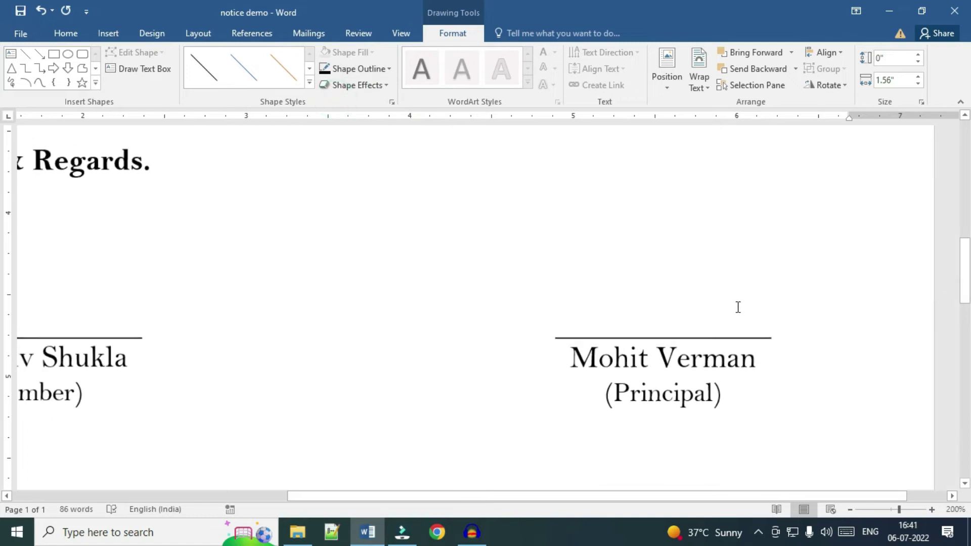
scroll(738, 307, "down", 4, "ctrl")
scroll(738, 307, "down", 4, "ctrl")
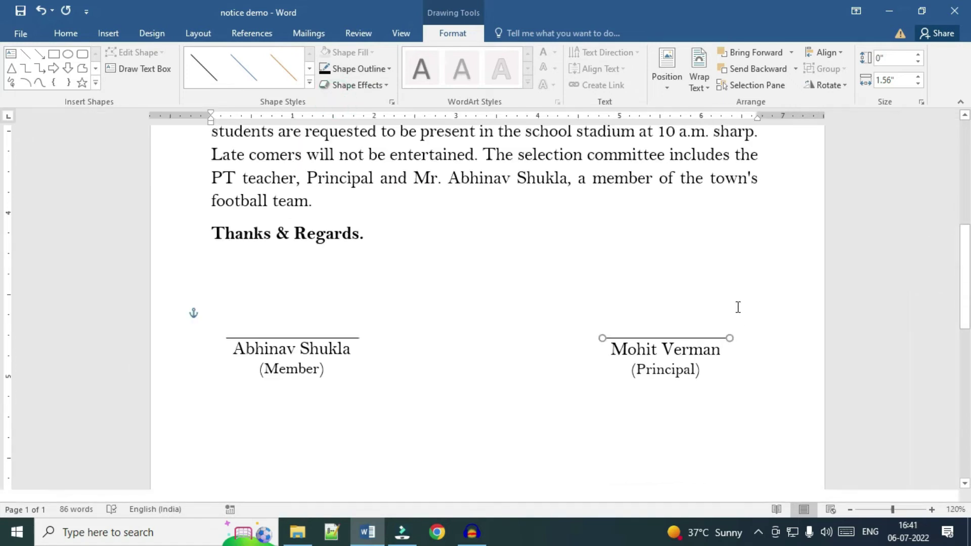
left_click(938, 317)
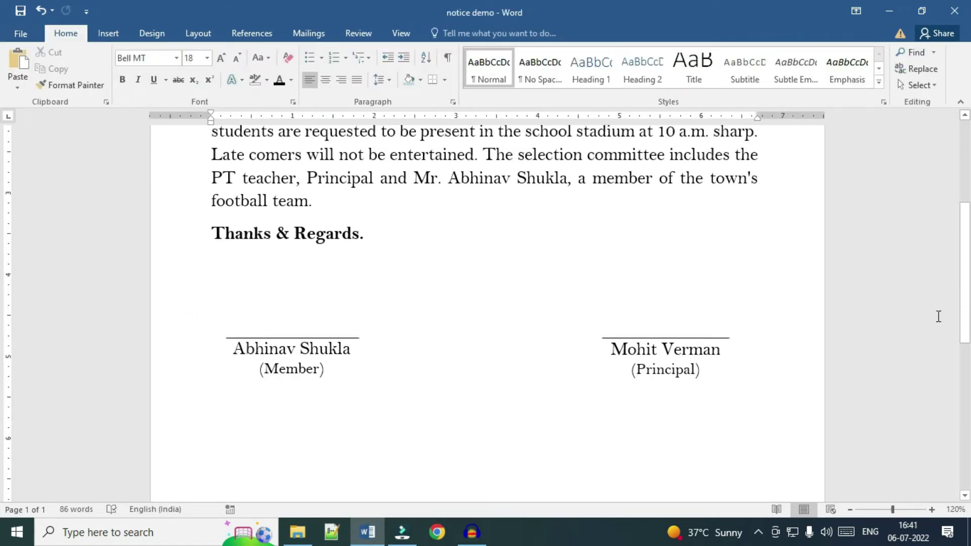
scroll(739, 349, "up", 3)
scroll(739, 349, "up", 1)
scroll(739, 349, "down", 3)
scroll(739, 349, "down", 2)
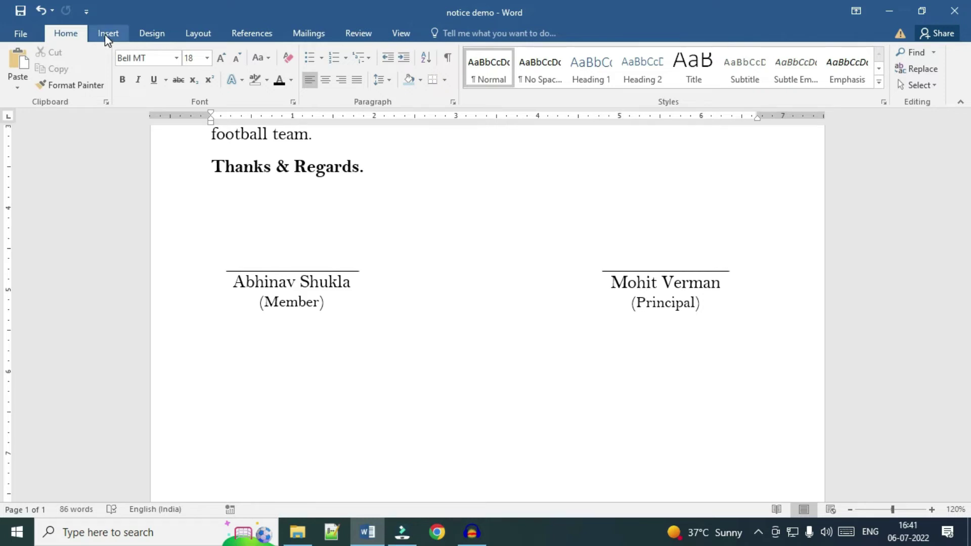
Insert the second WhatsApp signature photo from the Desktop's Signature folder
left_click(106, 33)
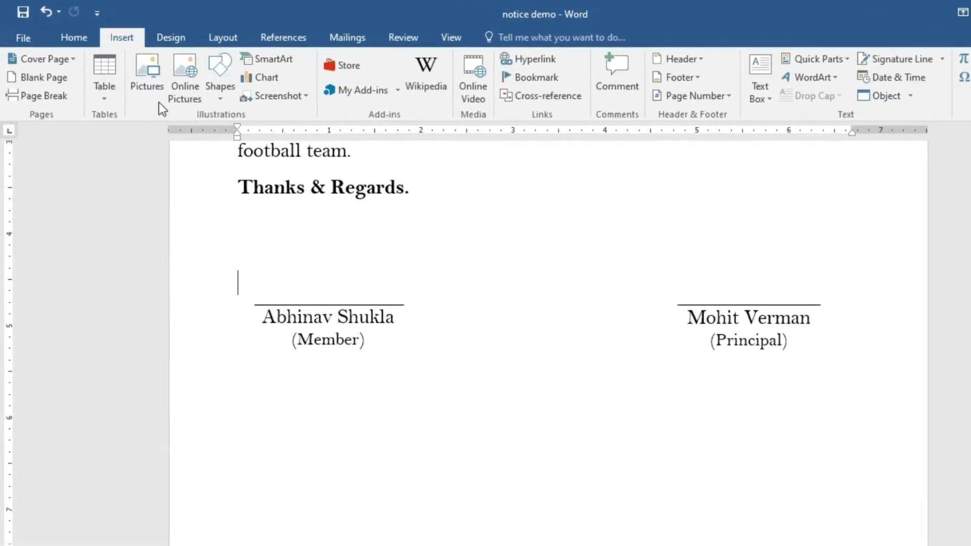
left_click(146, 91)
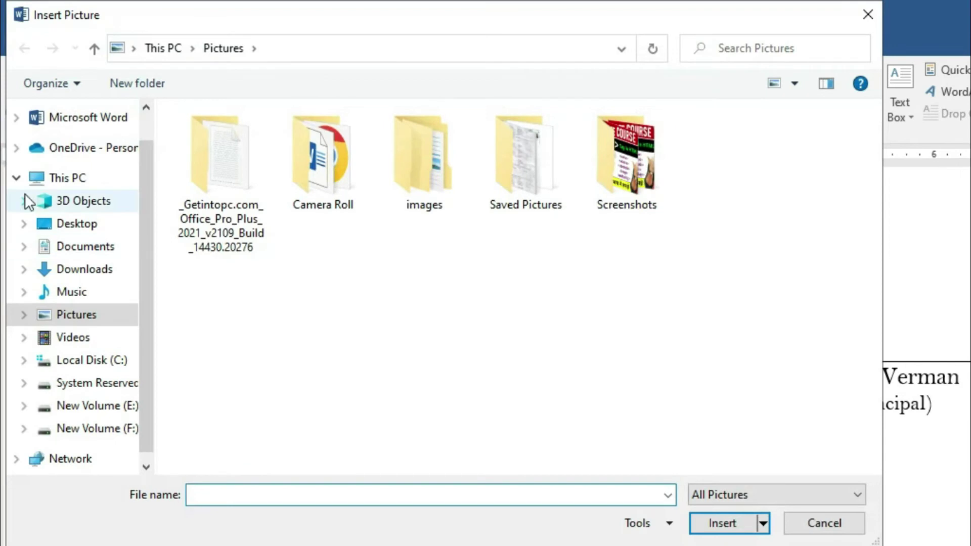
left_click(96, 273)
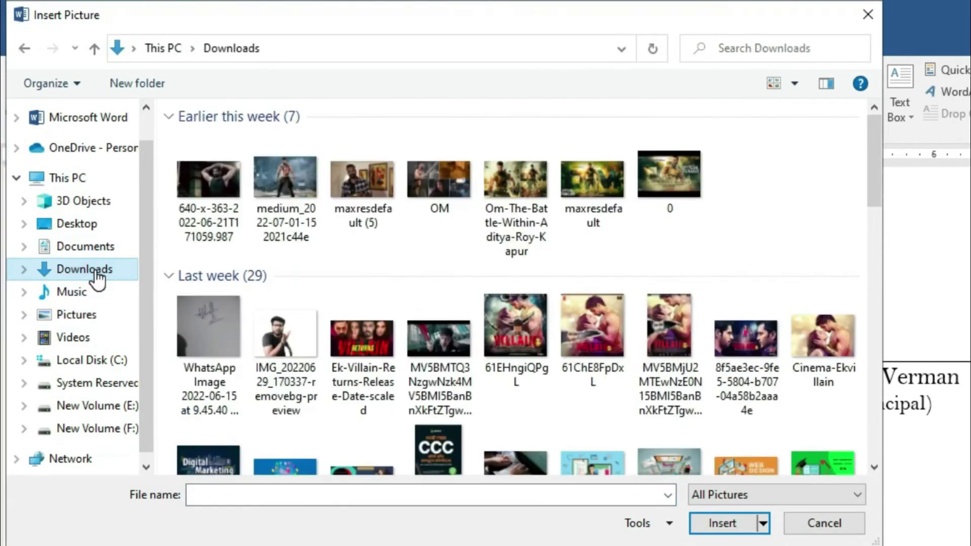
left_click(64, 250)
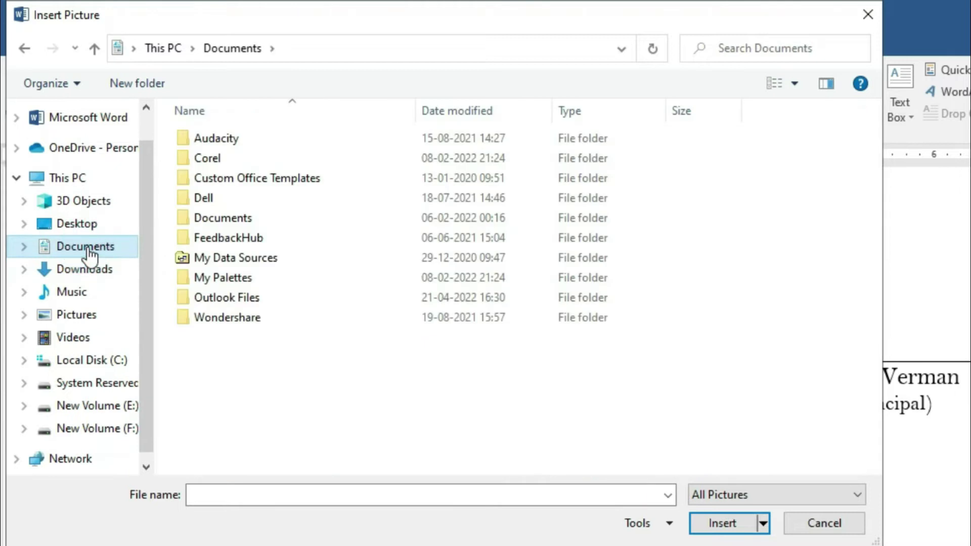
left_click(93, 232)
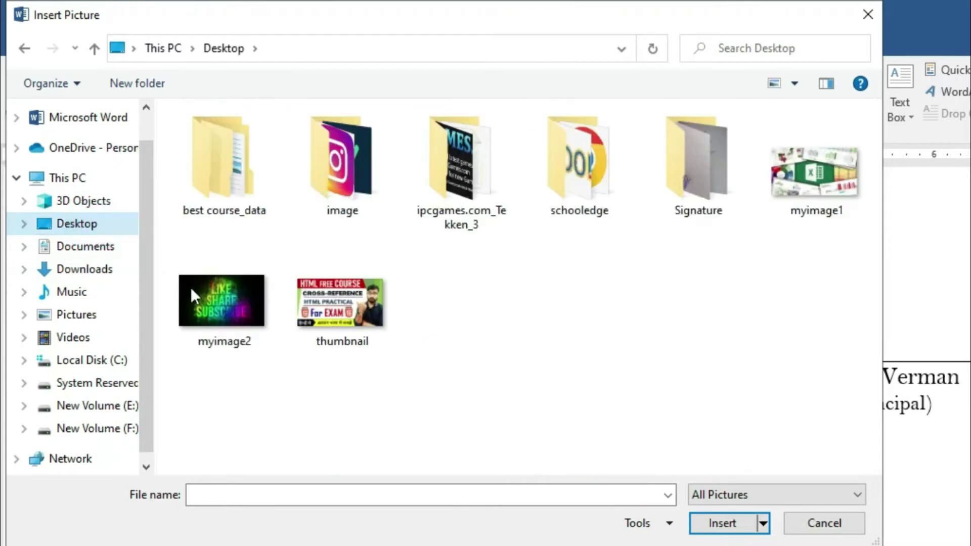
double_click(703, 180)
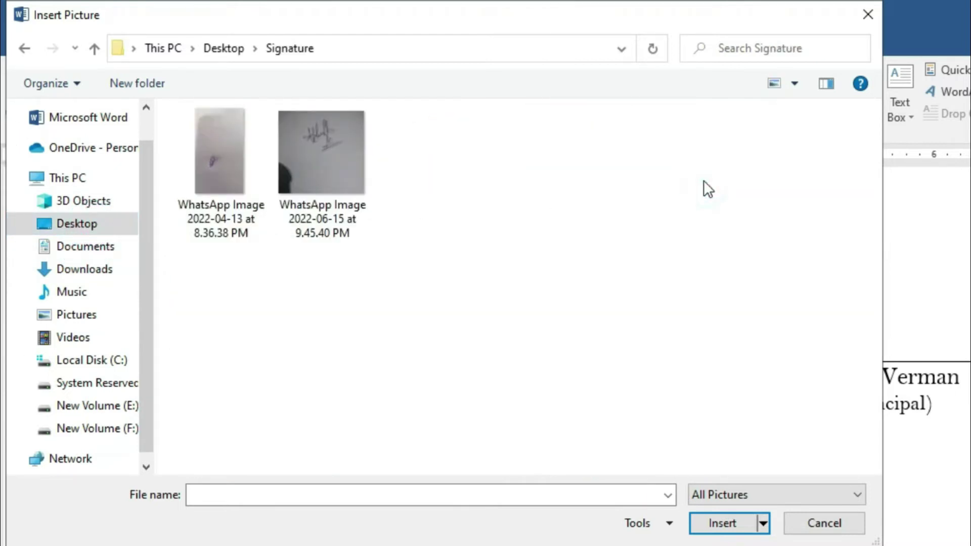
left_click(343, 159)
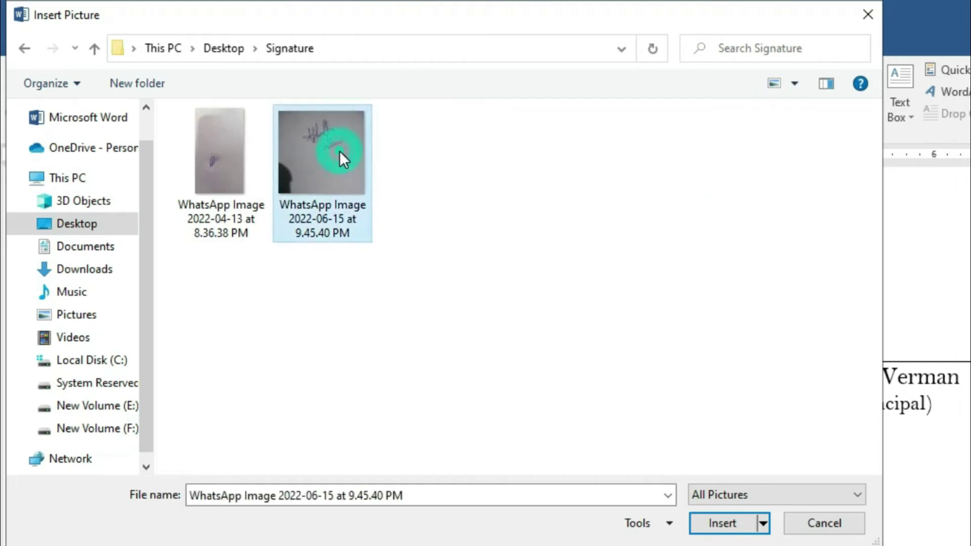
left_click(723, 523)
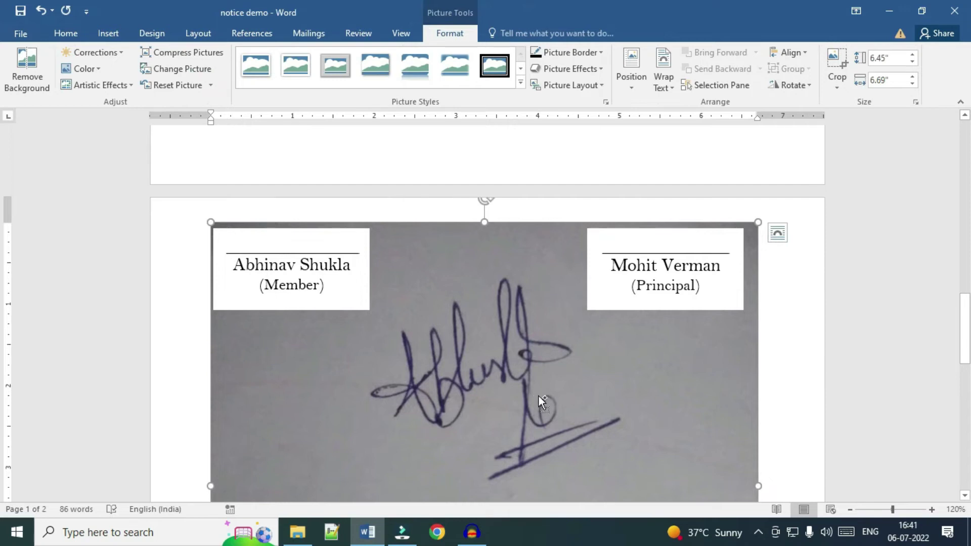
Set the signature photo's text wrapping to In Front of Text
scroll(538, 396, "down", 5)
scroll(537, 392, "up", 1)
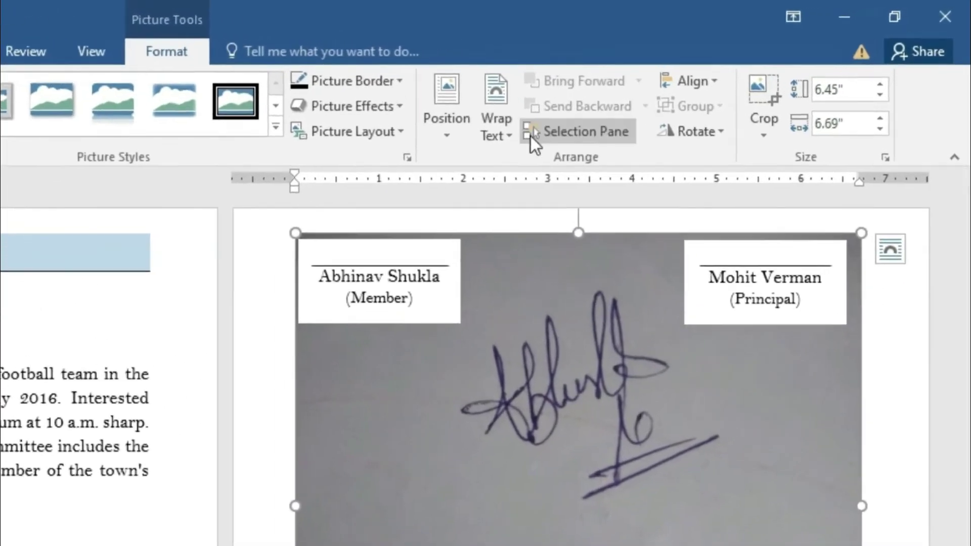
left_click(496, 127)
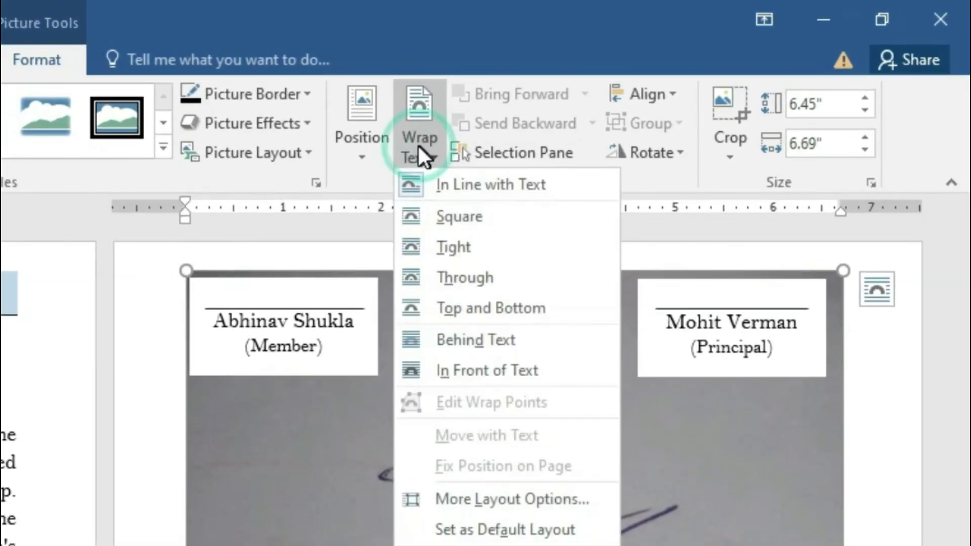
left_click(484, 370)
Move the signature photo to just below 'Thanks & Regards.'
scroll(403, 347, "down", 5)
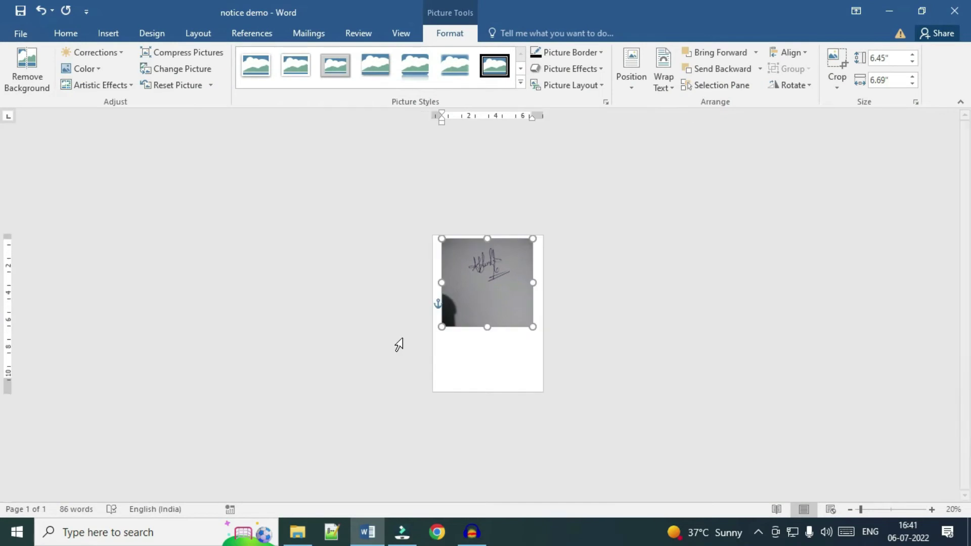
left_click_drag(481, 318, 498, 355)
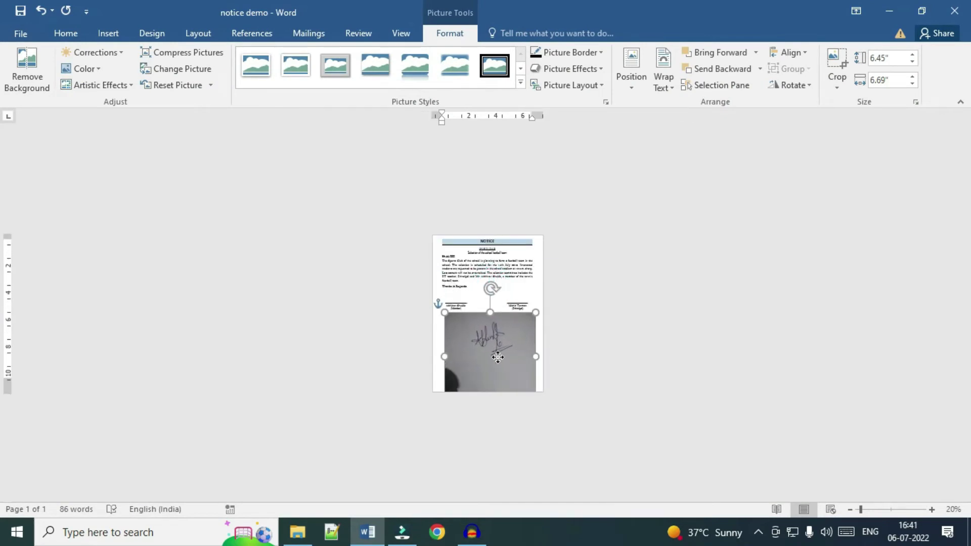
scroll(496, 357, "up", 6)
left_click_drag(485, 246, 486, 196)
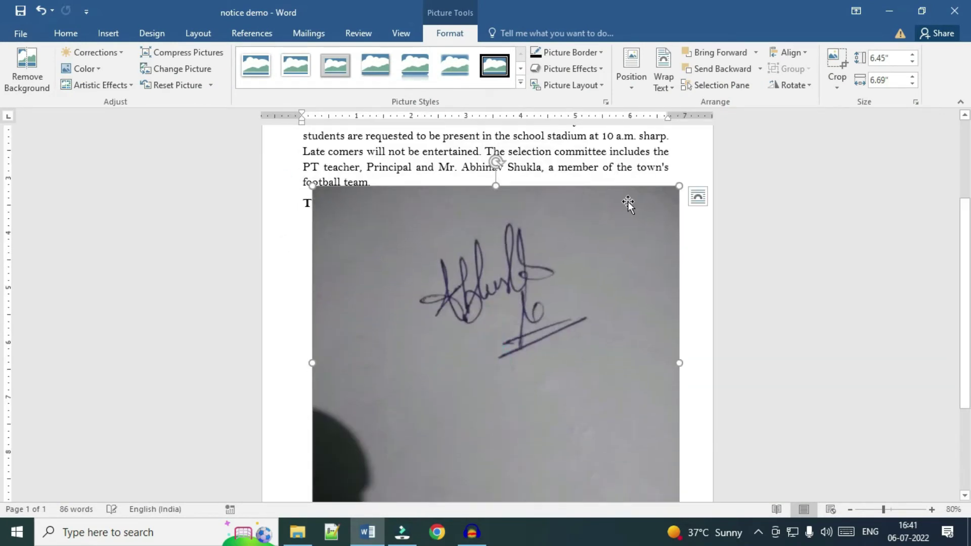
left_click(837, 61)
Crop the photo's bottom, top, left and right edges down to just the handwriting
scroll(404, 342, "down", 2)
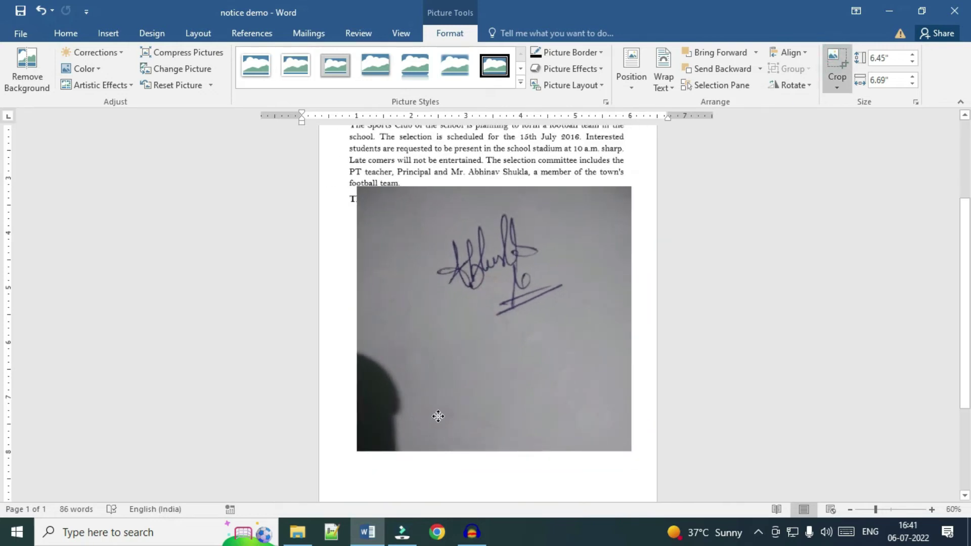
left_click_drag(504, 418, 504, 321)
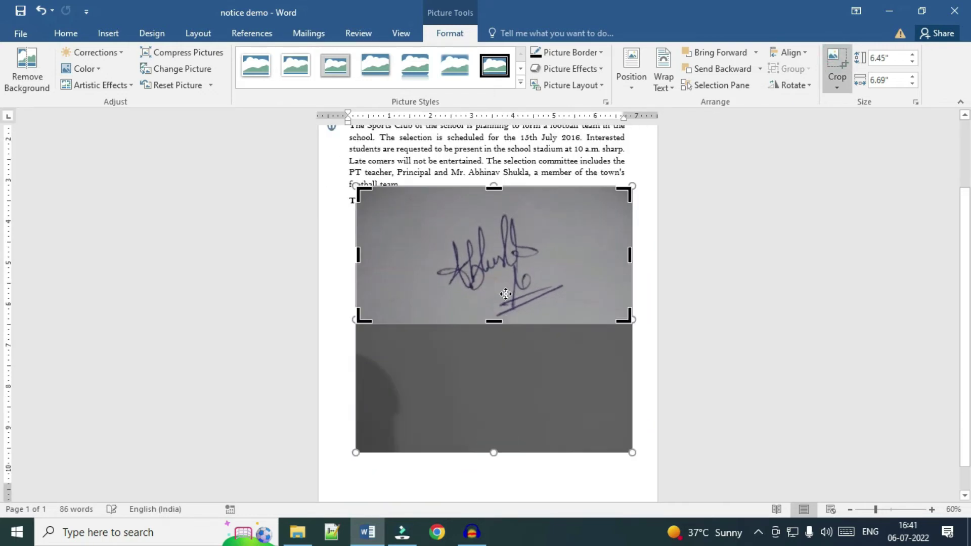
left_click_drag(498, 197, 499, 223)
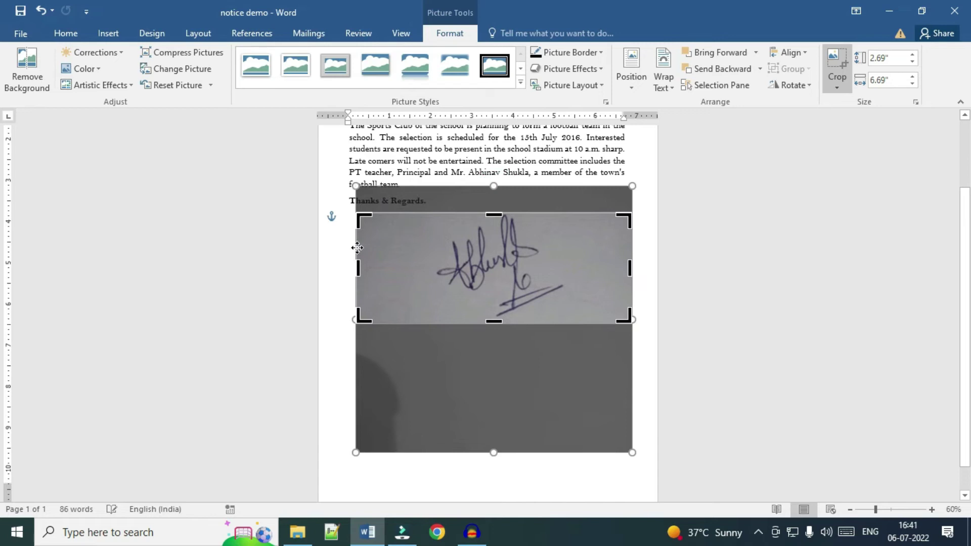
left_click_drag(356, 268, 429, 269)
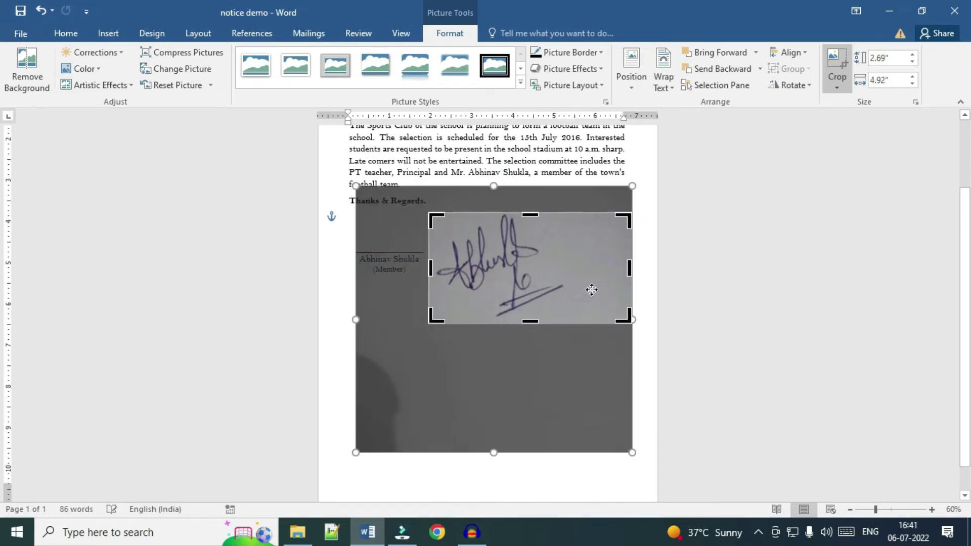
left_click_drag(629, 268, 591, 268)
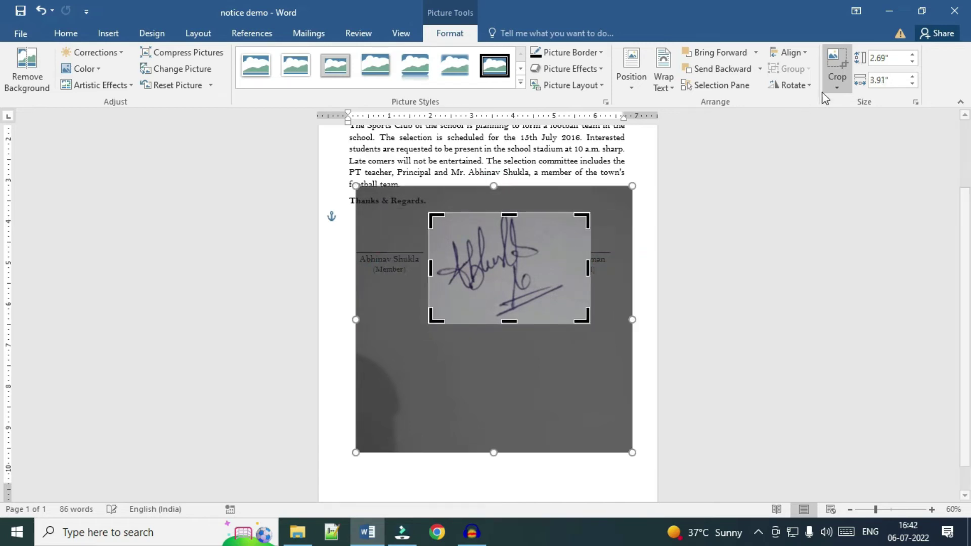
left_click(835, 76)
Shrink the signature to 0.74" by 1.08" and place it above the member's line
scroll(422, 378, "up", 6, "ctrl")
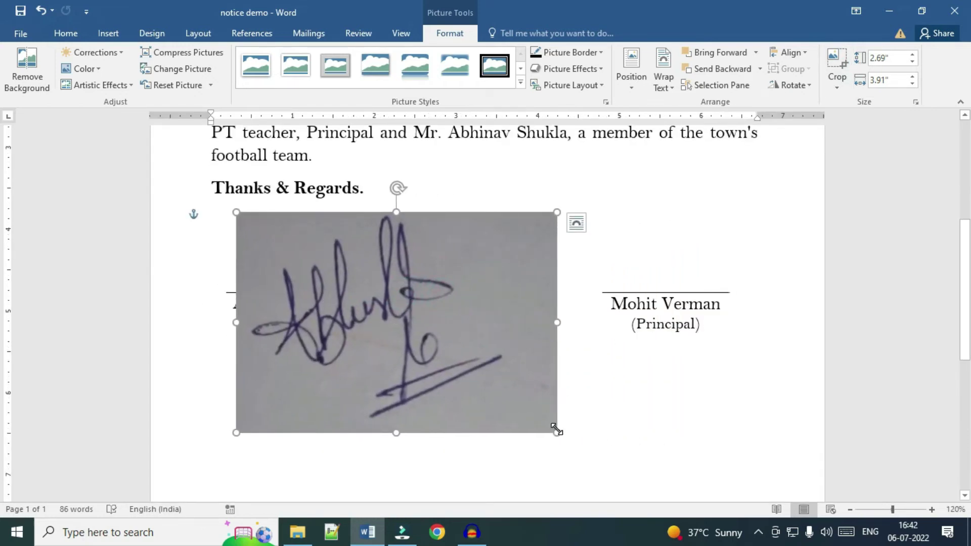
left_click_drag(556, 429, 336, 292)
left_click_drag(289, 242, 294, 255)
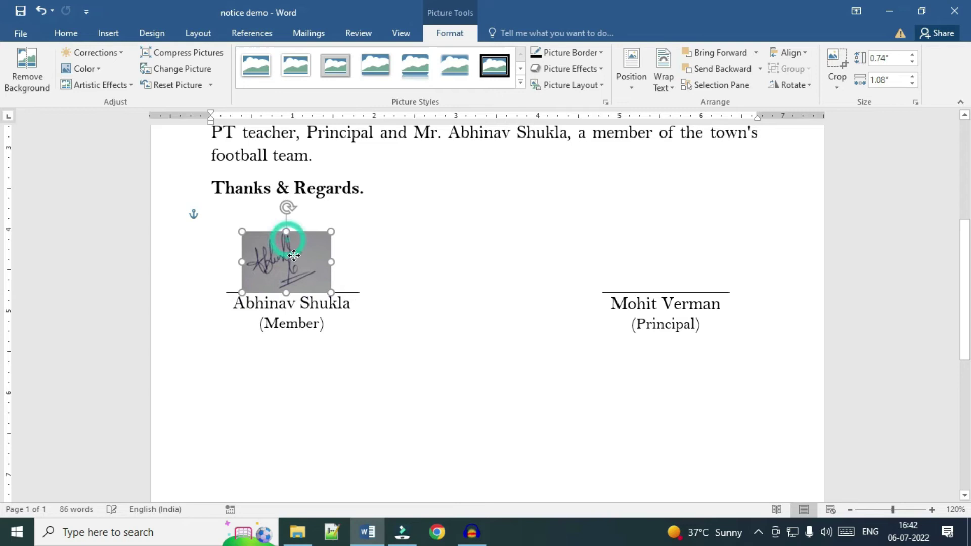
scroll(277, 377, "up", 6, "ctrl")
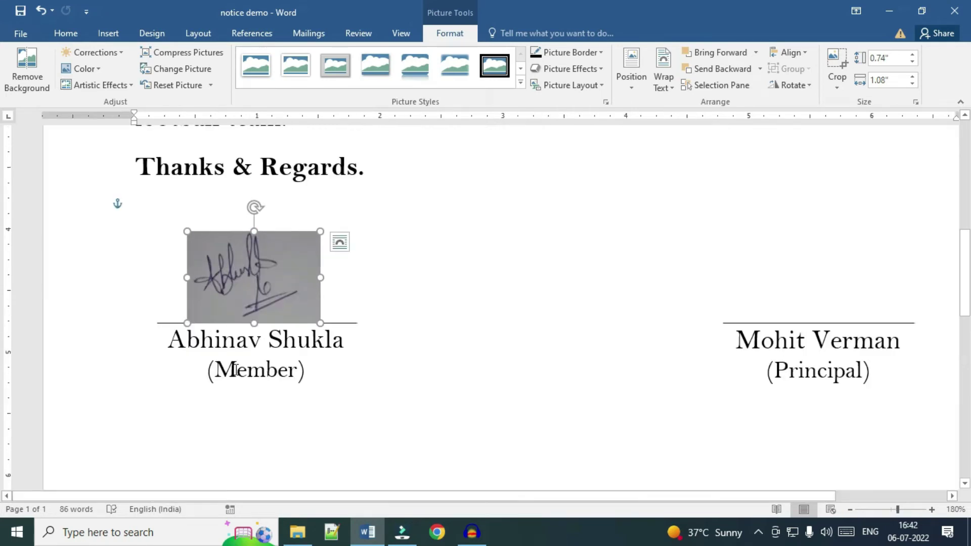
scroll(184, 266, "right", 3)
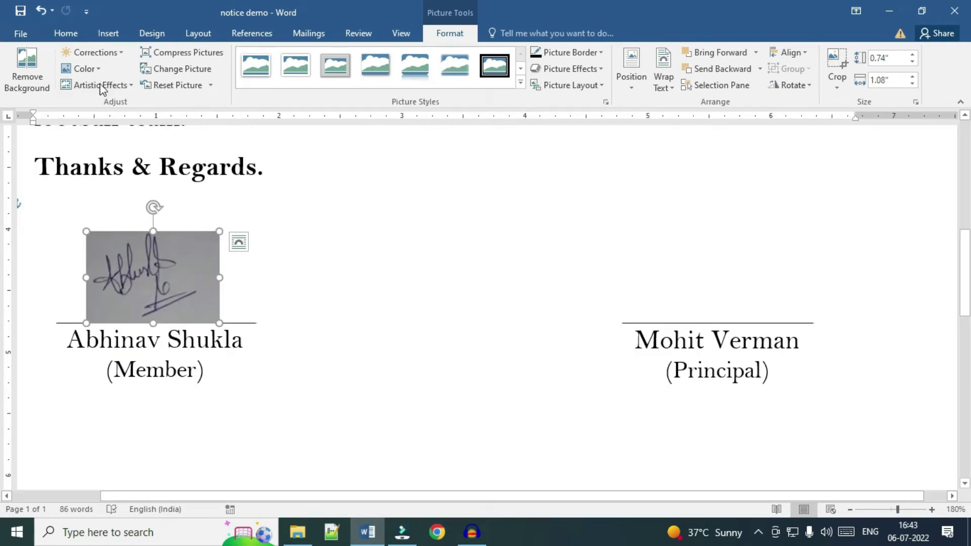
Give the first signature photo sharpness 50%, brightness 50% and contrast 20% in Picture Corrections Options
left_click(103, 53)
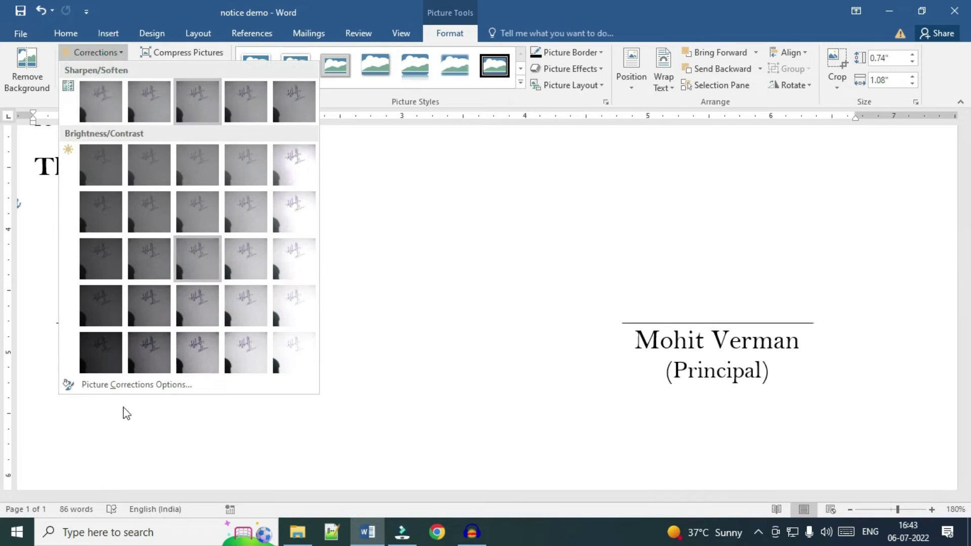
left_click(141, 387)
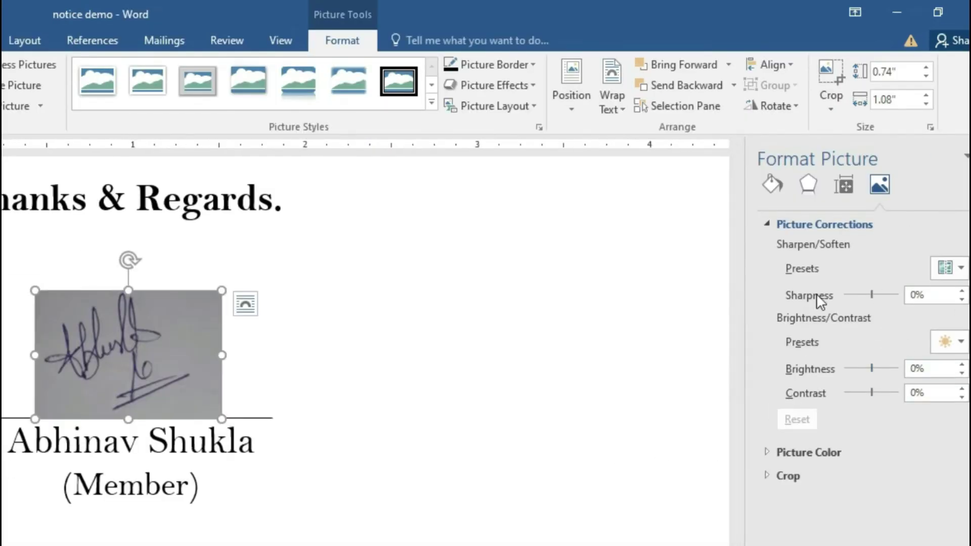
left_click(915, 295)
left_click(916, 296)
type("5")
left_click(923, 367)
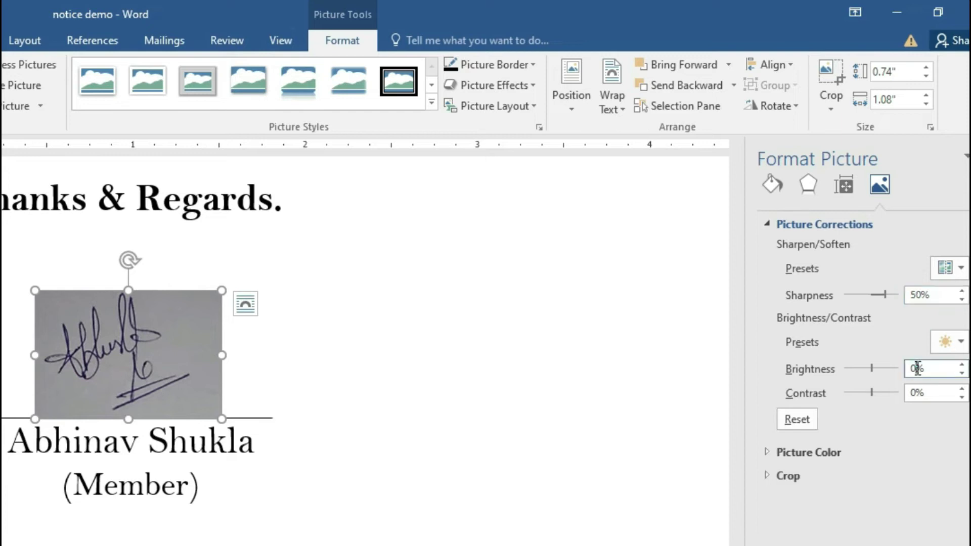
type("5")
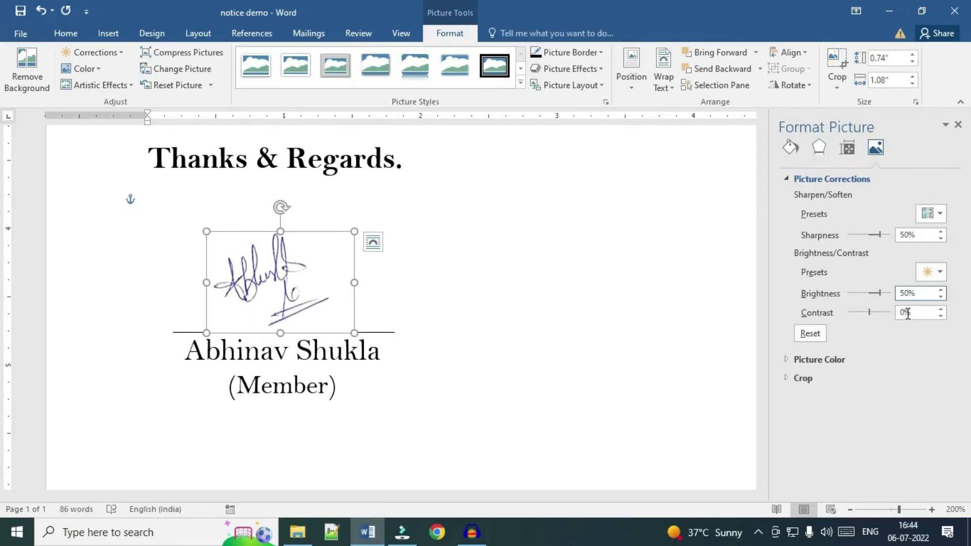
left_click(910, 312)
type("20")
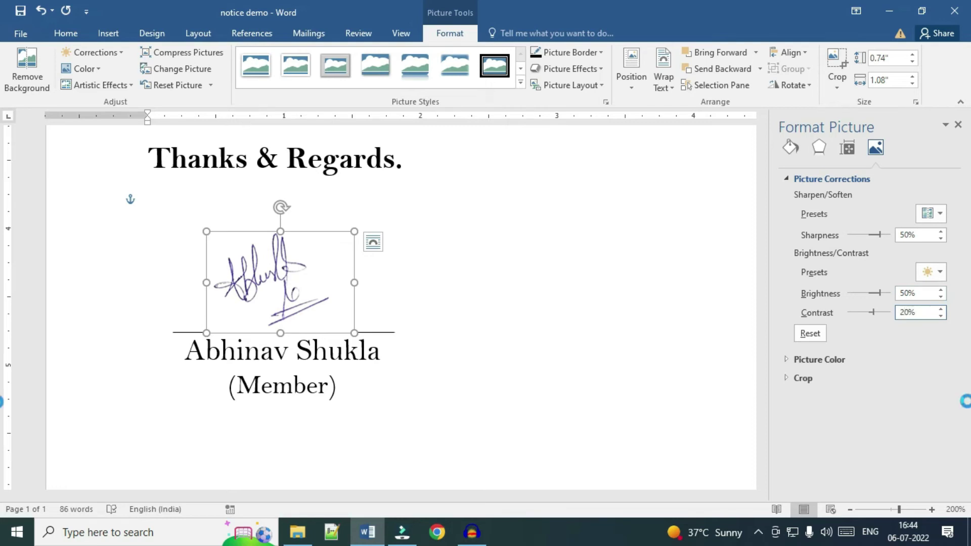
left_click(958, 125)
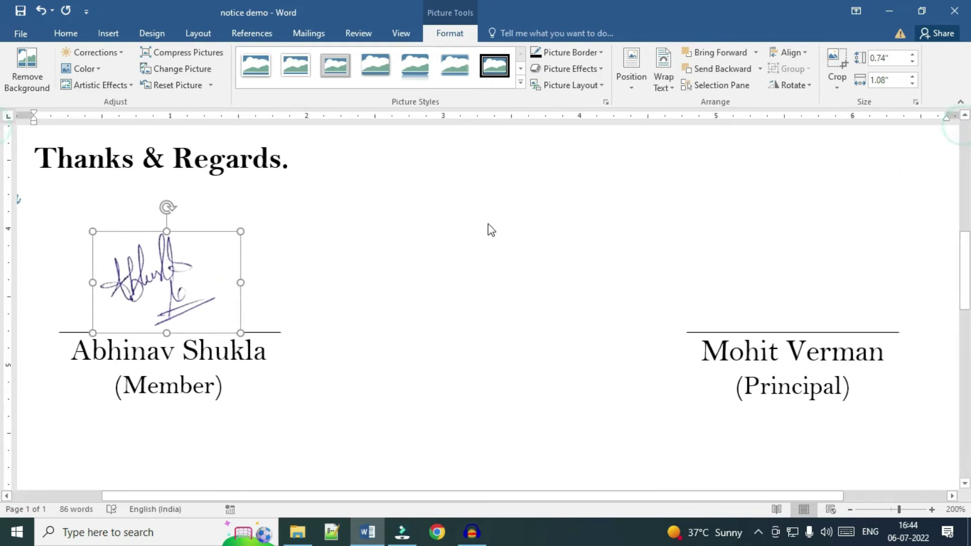
left_click(449, 215)
Keep the signature in front, nudge it down onto the Member's signature line and tilt it slightly
left_click(143, 311)
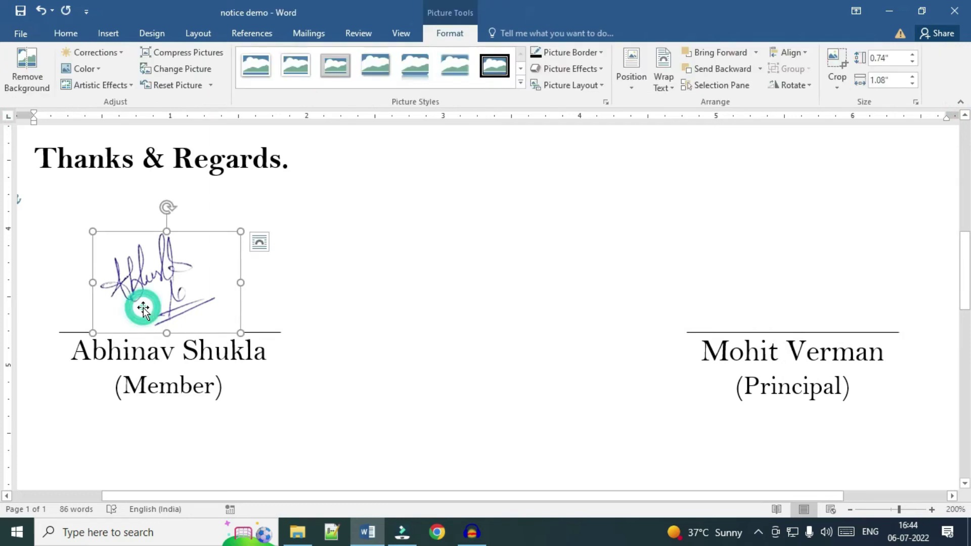
left_click(718, 71)
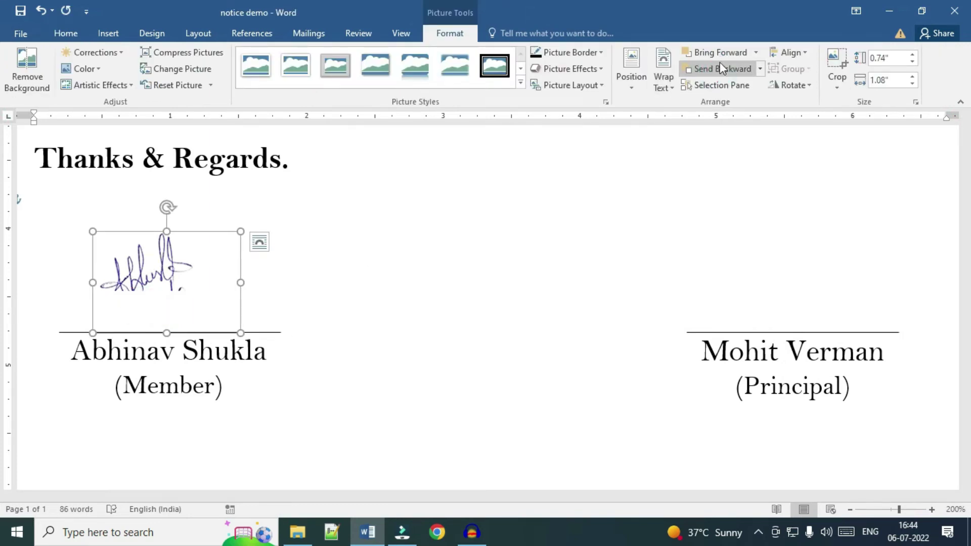
left_click(721, 53)
left_click_drag(173, 299, 173, 288)
left_click_drag(168, 215, 169, 210)
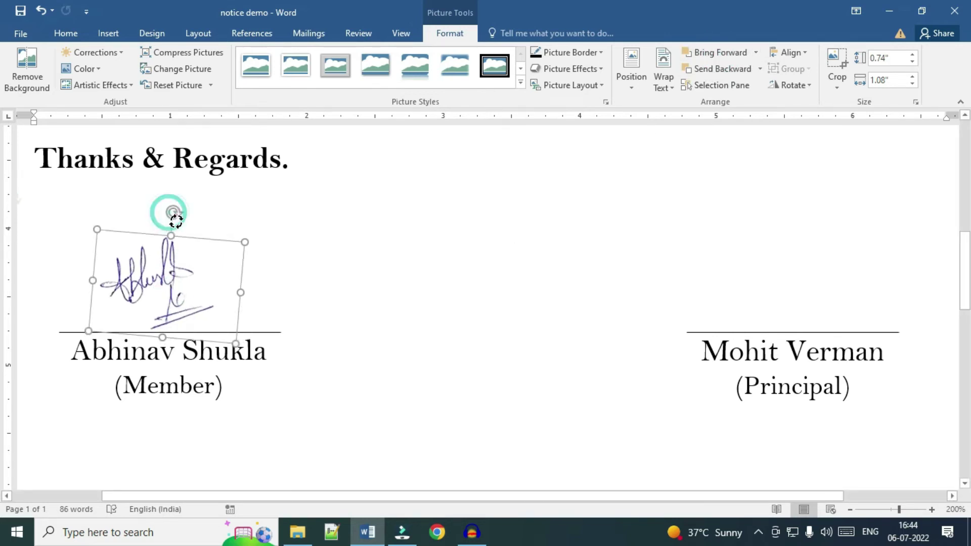
Deselect the signature and put the caret back in the notice text further down
left_click(293, 375)
scroll(293, 377, "down", 5)
scroll(292, 377, "down", 2)
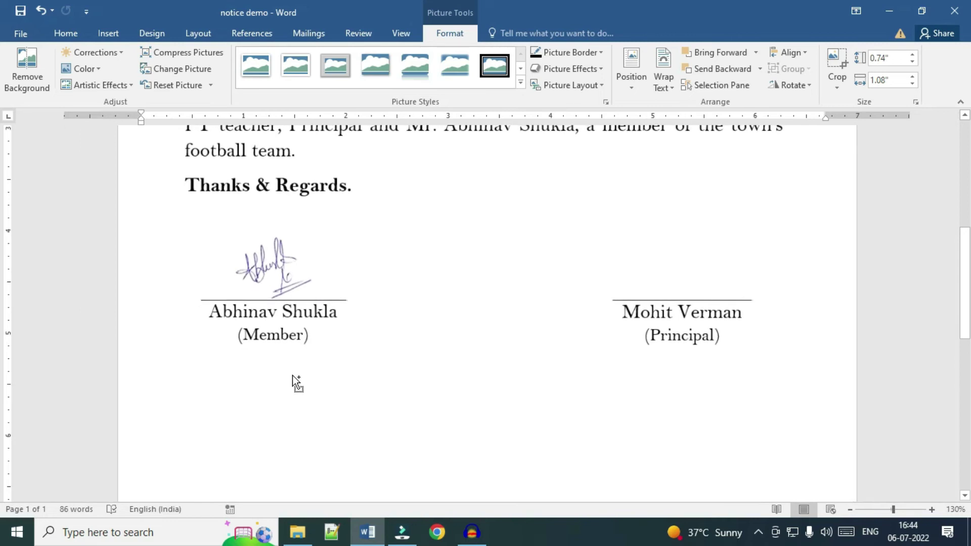
left_click(342, 390)
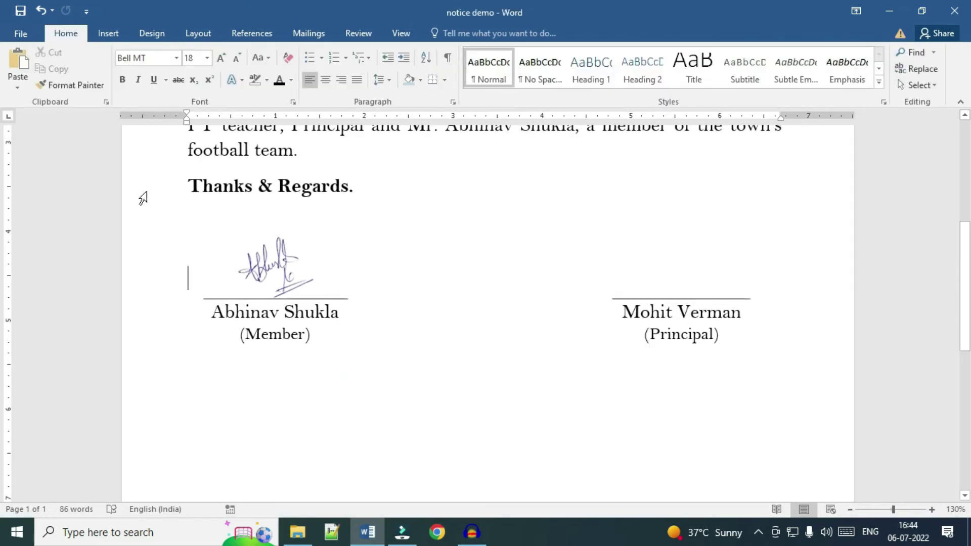
Insert the first WhatsApp signature image from the Signature folder into the notice
left_click(117, 33)
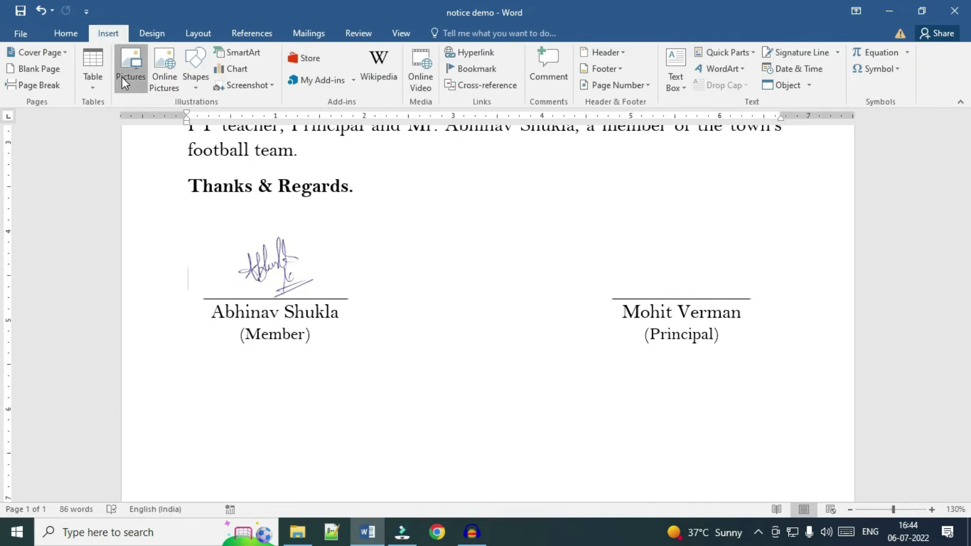
left_click(125, 83)
left_click(179, 152)
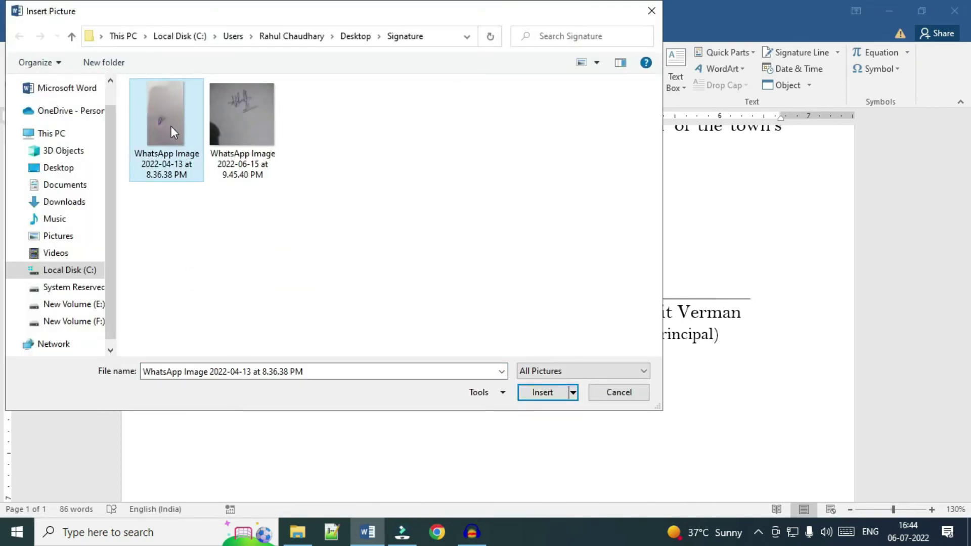
left_click(171, 126)
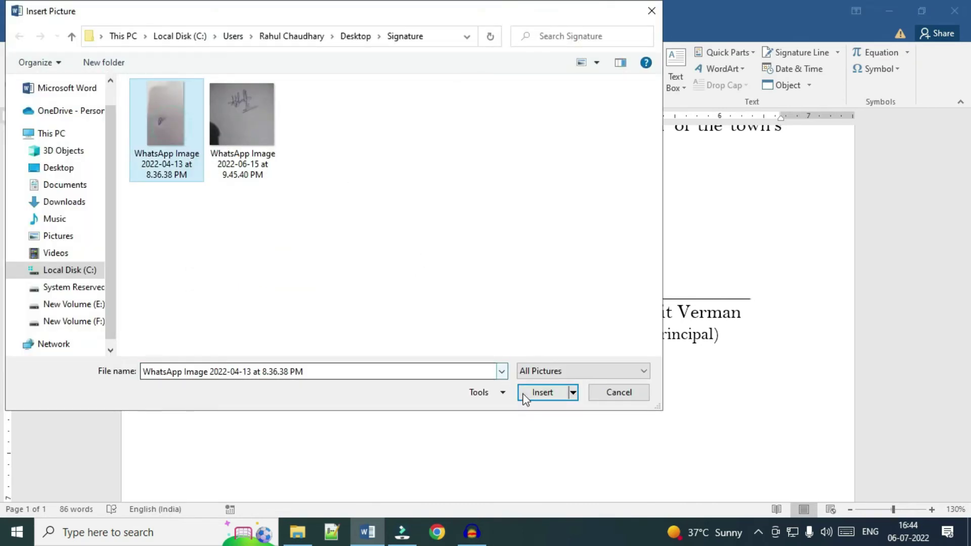
left_click(536, 393)
scroll(431, 338, "down", 5)
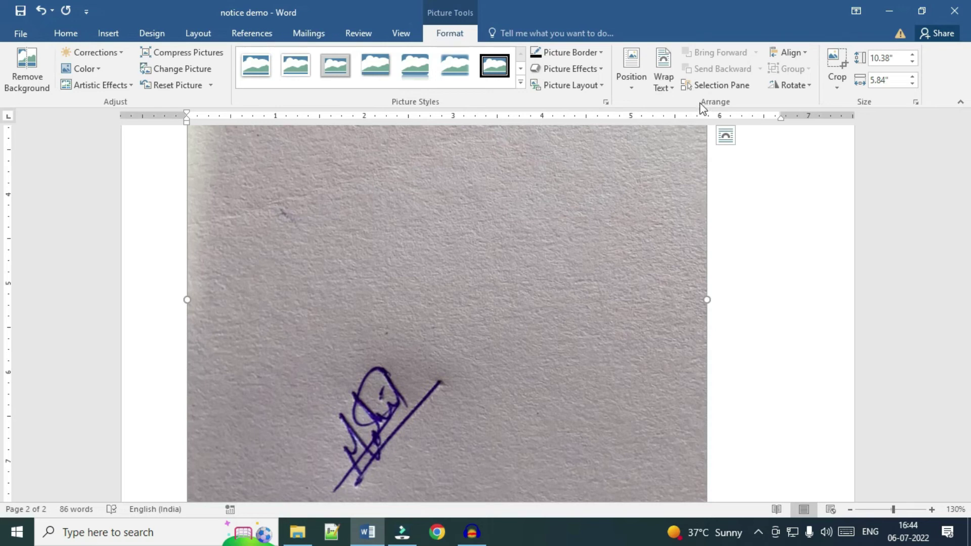
Set the new signature photo's text wrapping to In Front of Text
left_click(667, 81)
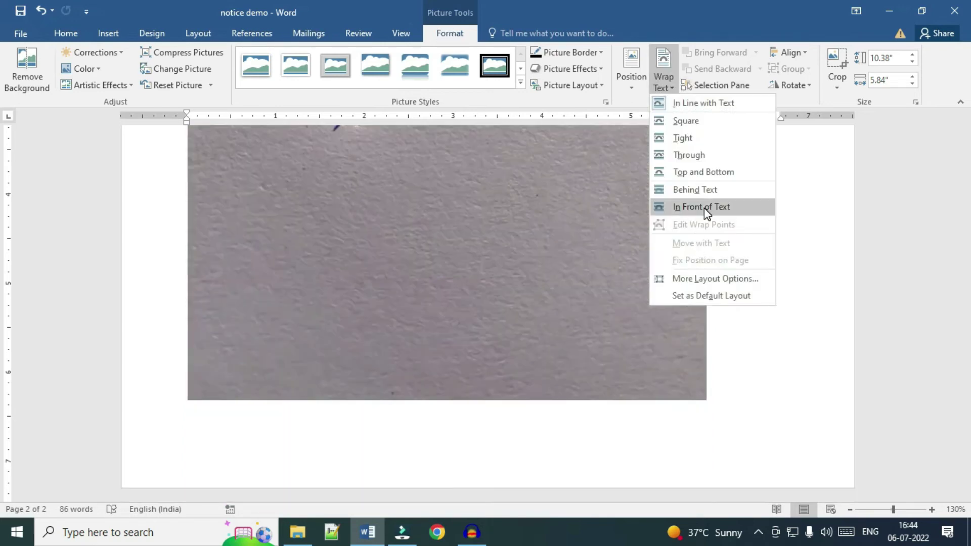
left_click(704, 208)
scroll(408, 305, "down", 3)
scroll(408, 305, "down", 3)
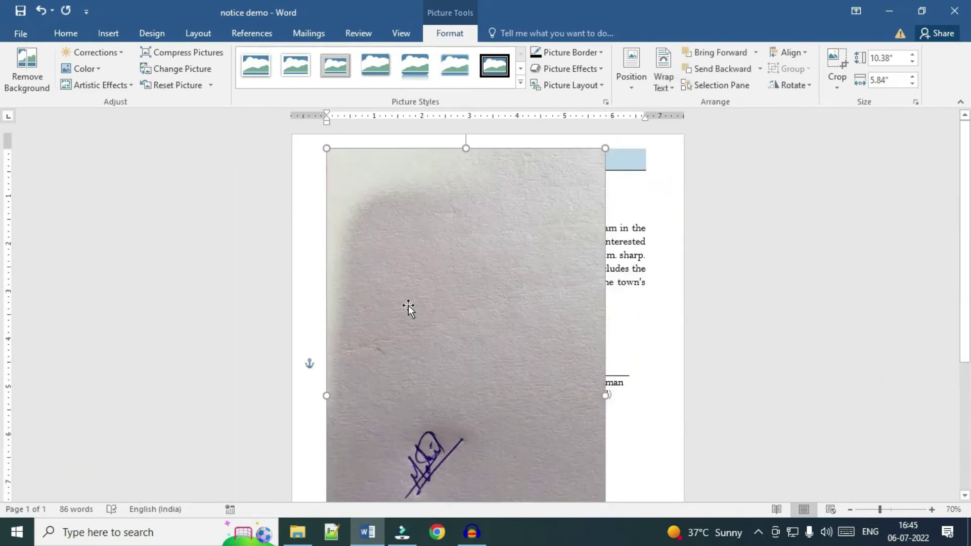
scroll(562, 202, "down", 2)
Crop the photo's top, bottom, right and left edges in tightly around the handwriting
left_click(837, 60)
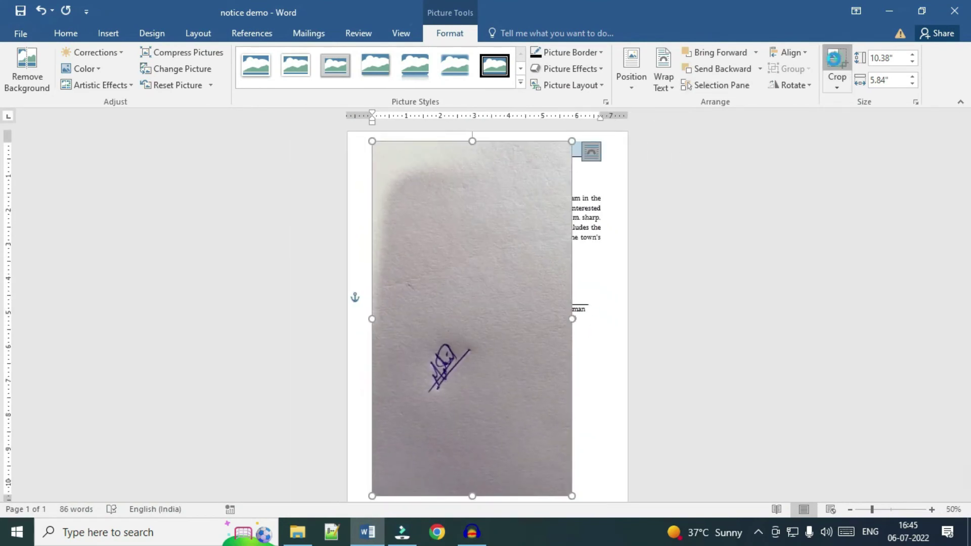
left_click_drag(471, 143, 462, 339)
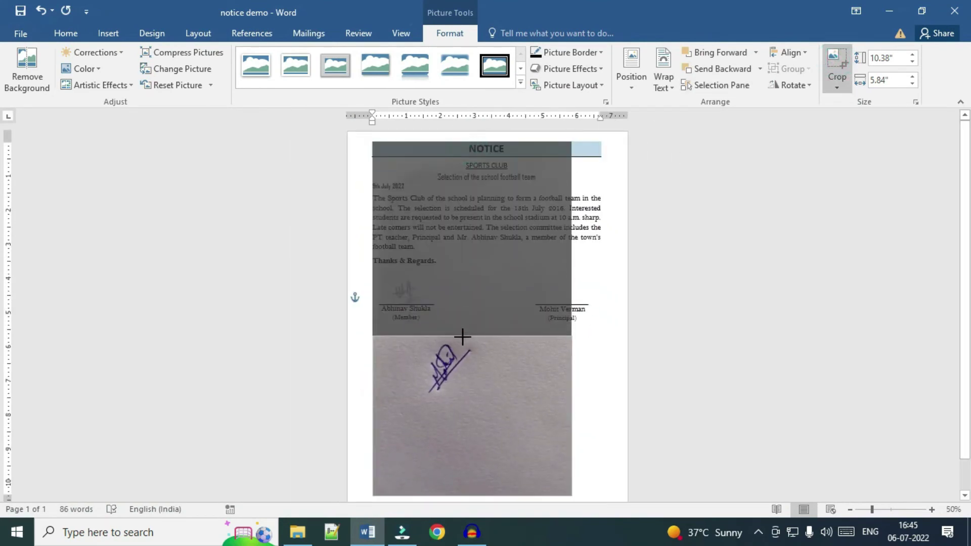
left_click_drag(471, 496, 471, 397)
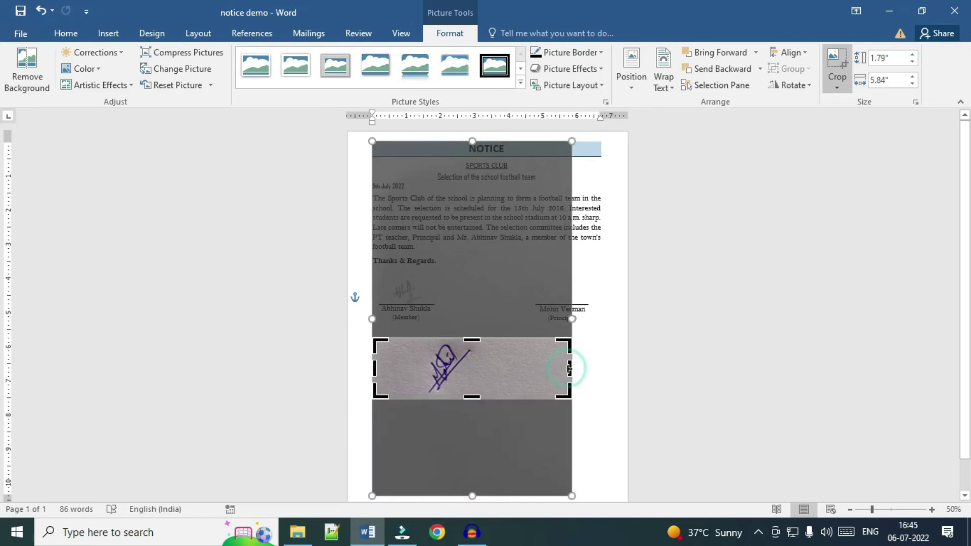
left_click_drag(567, 369, 487, 369)
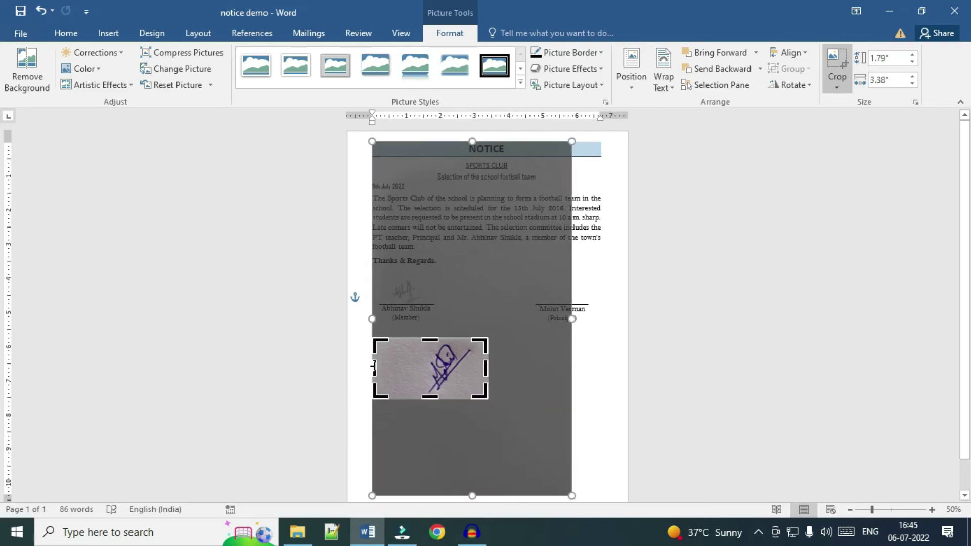
mouse_move(374, 366)
left_mouse_down()
mouse_move(423, 365)
mouse_move(568, 260)
left_mouse_up()
left_click(829, 68)
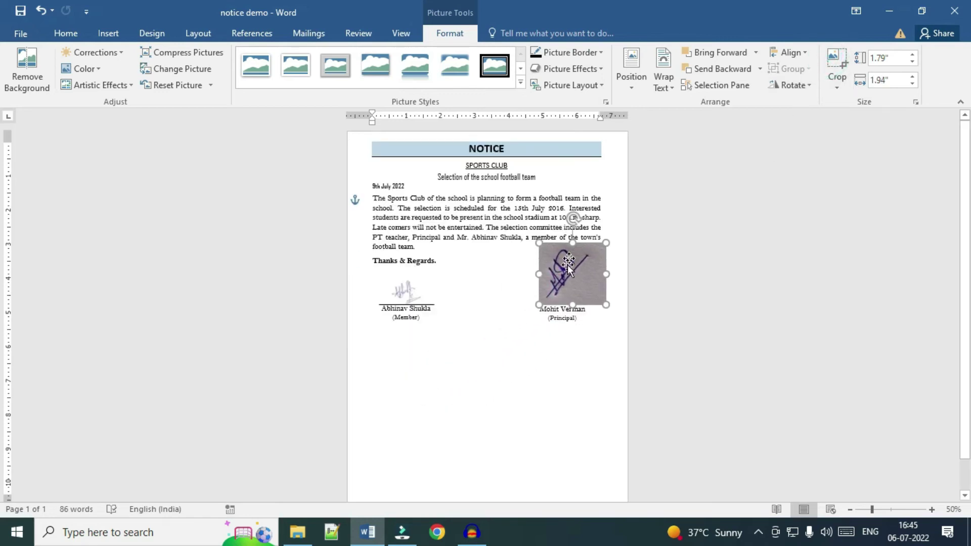
scroll(568, 260, "up", 6, "ctrl")
scroll(568, 261, "up", 6, "ctrl")
left_click(875, 252)
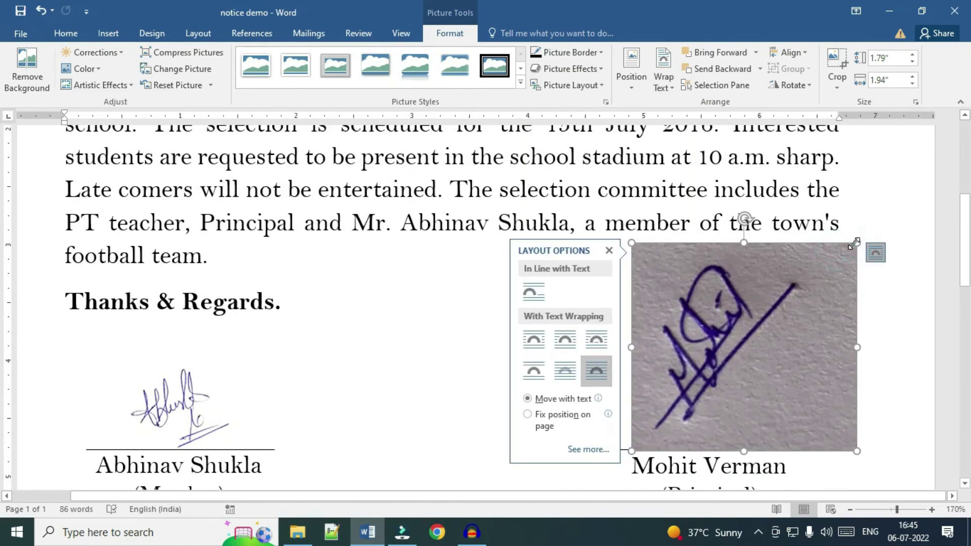
left_click_drag(853, 243, 809, 282)
left_click_drag(738, 379, 729, 367)
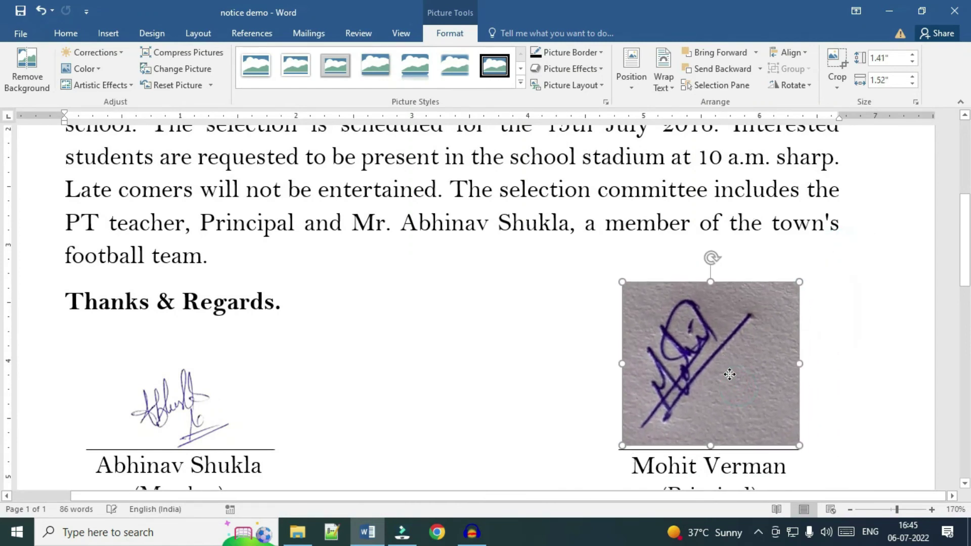
left_click(93, 53)
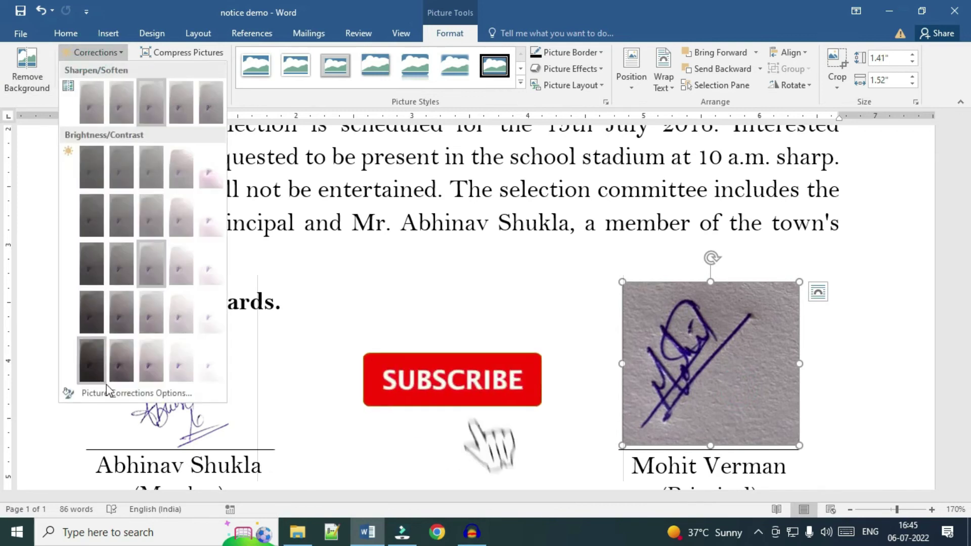
left_click(145, 393)
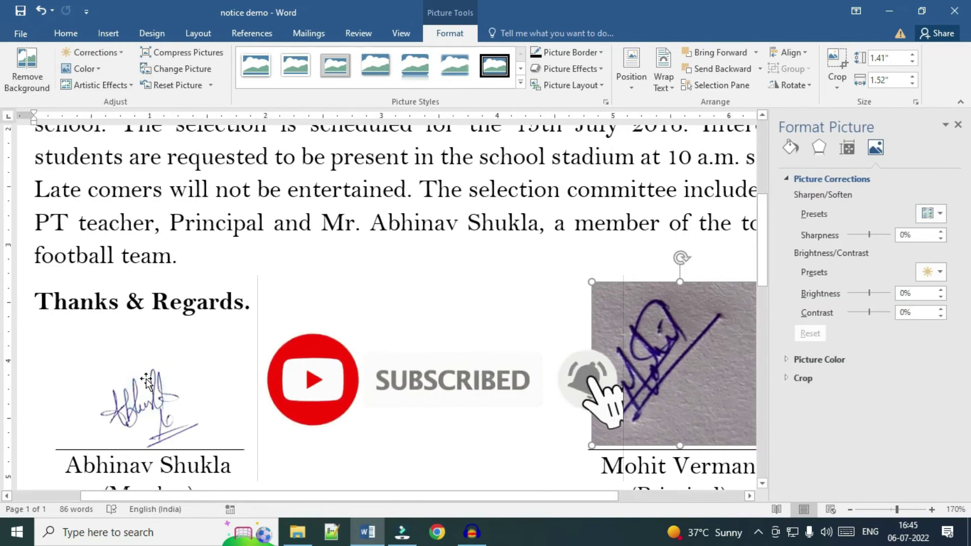
left_click(903, 233)
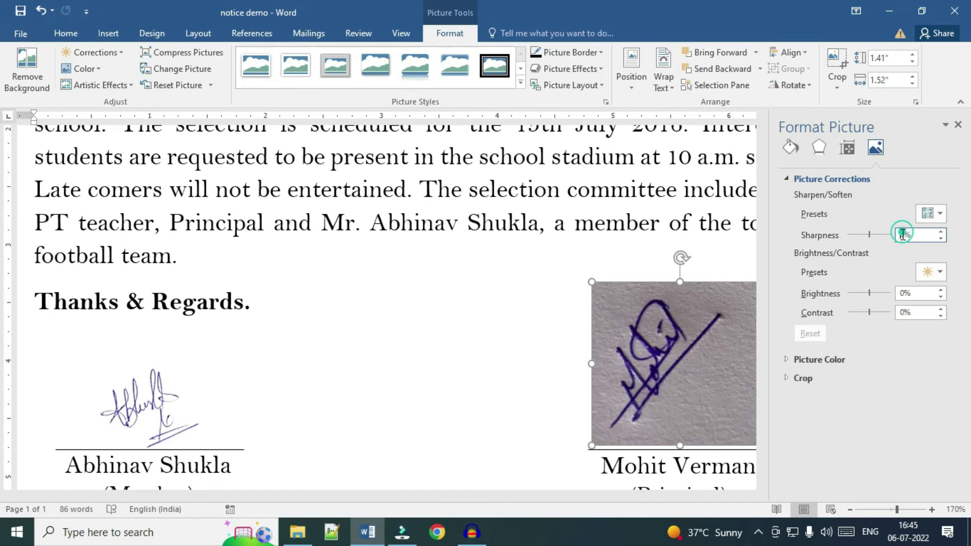
type("5")
key("Return")
left_click(900, 293)
type("5")
key("Return")
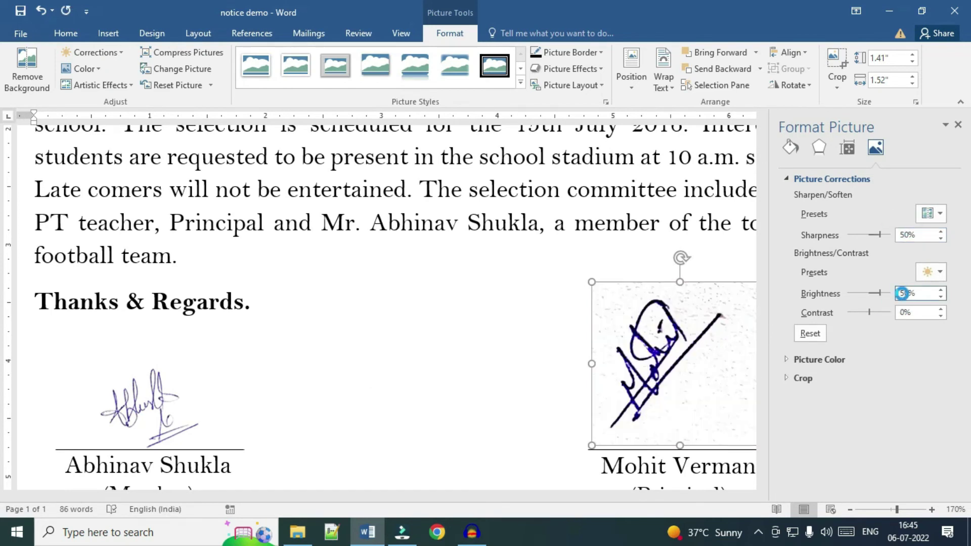
left_click(905, 314)
type("10")
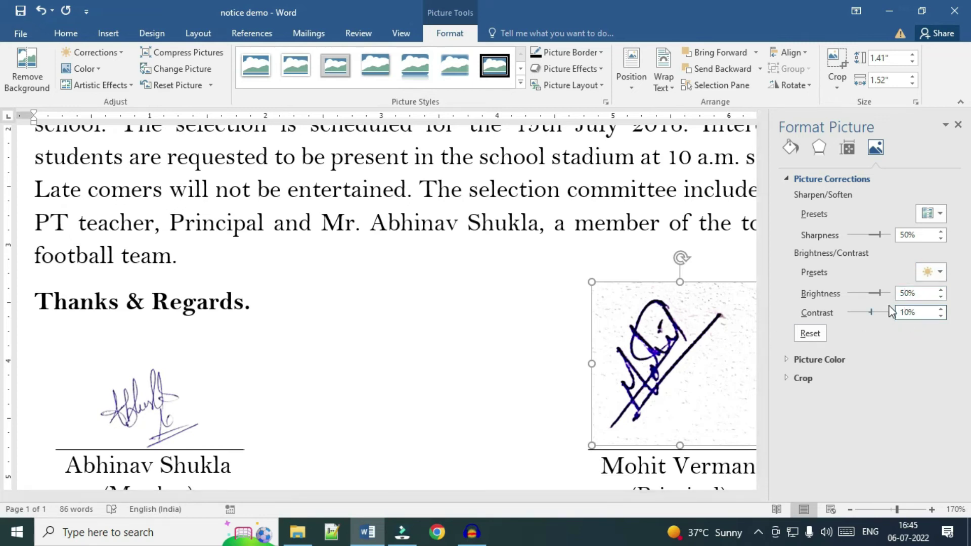
left_click(902, 295)
key("BackSpace")
type("7")
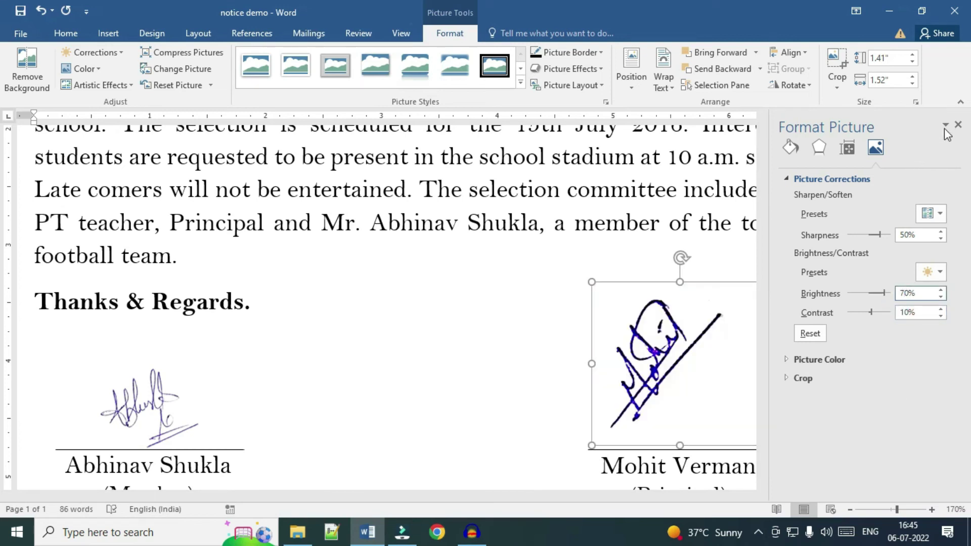
left_click(958, 126)
left_click(834, 356)
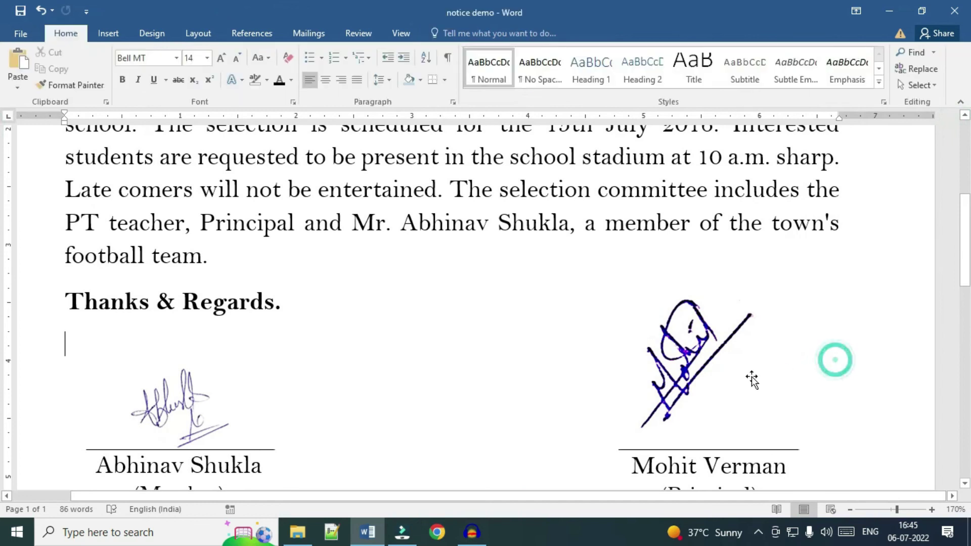
left_click(718, 363)
left_click_drag(710, 259, 741, 318)
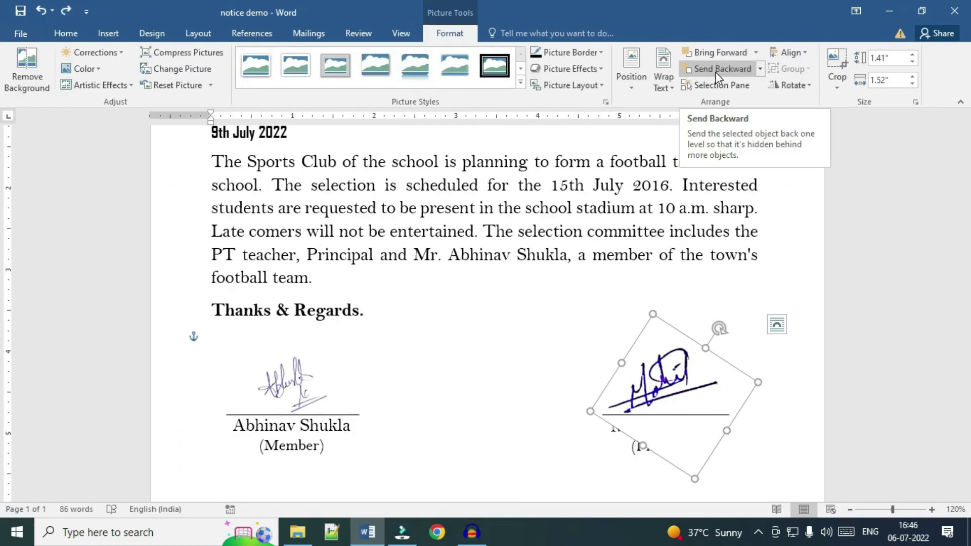
left_click(715, 72)
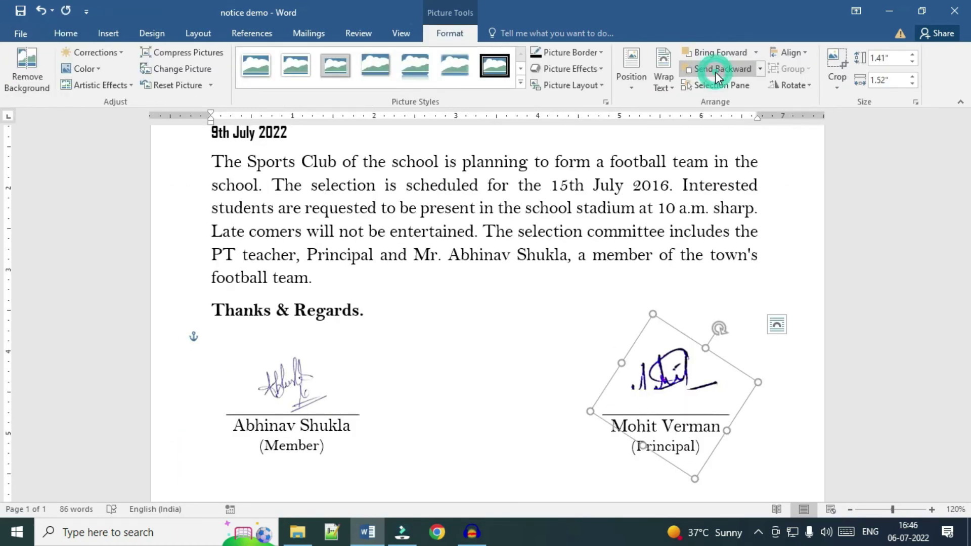
left_click(638, 418)
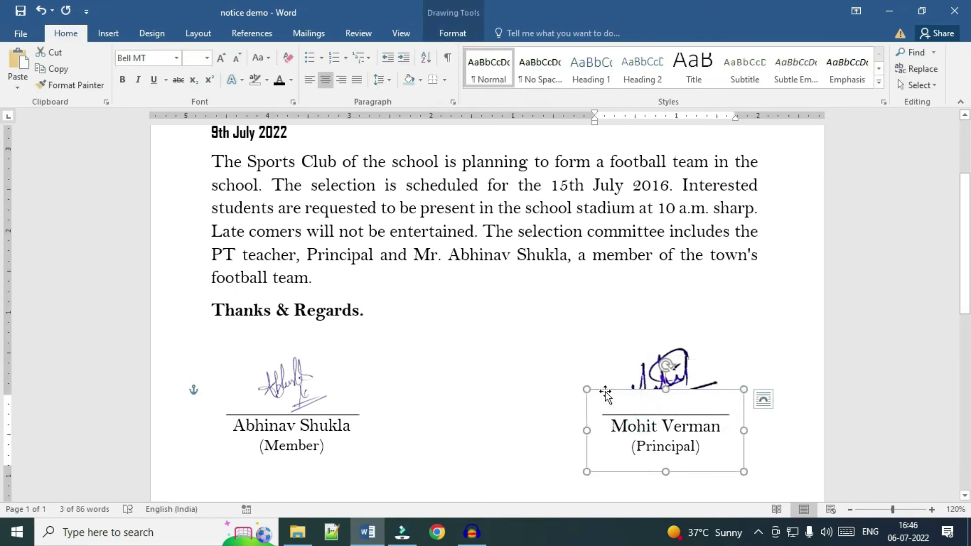
scroll(622, 421, "up", 5, "ctrl")
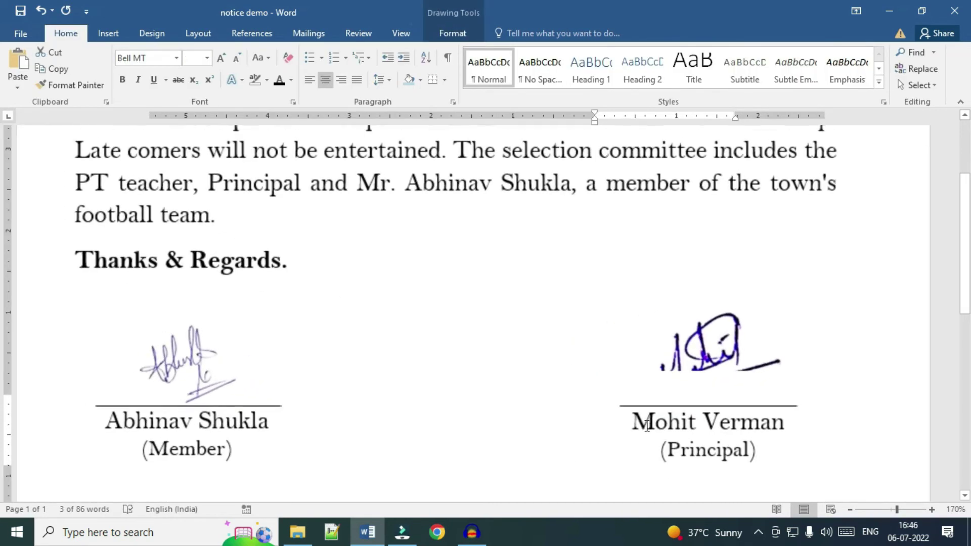
scroll(593, 390, "down", 2)
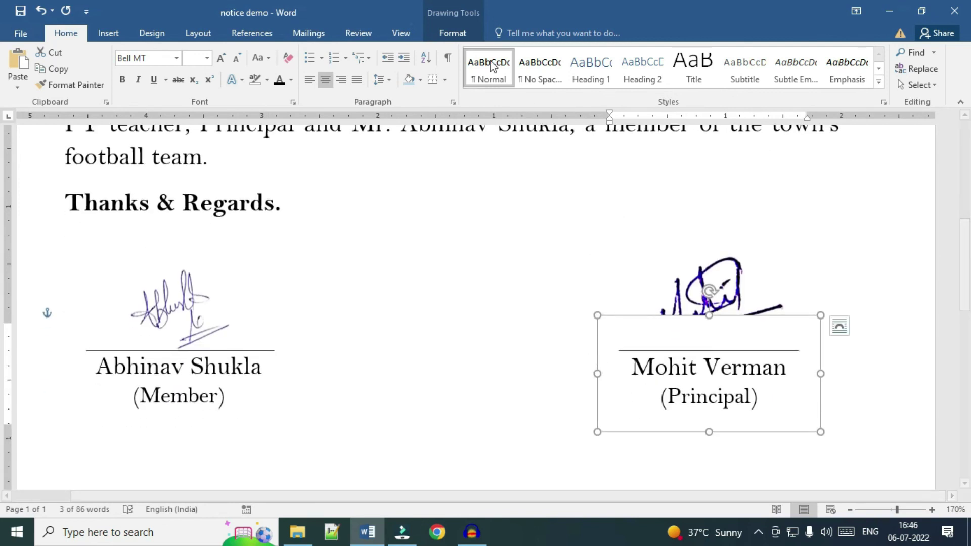
left_click(453, 34)
left_click(360, 51)
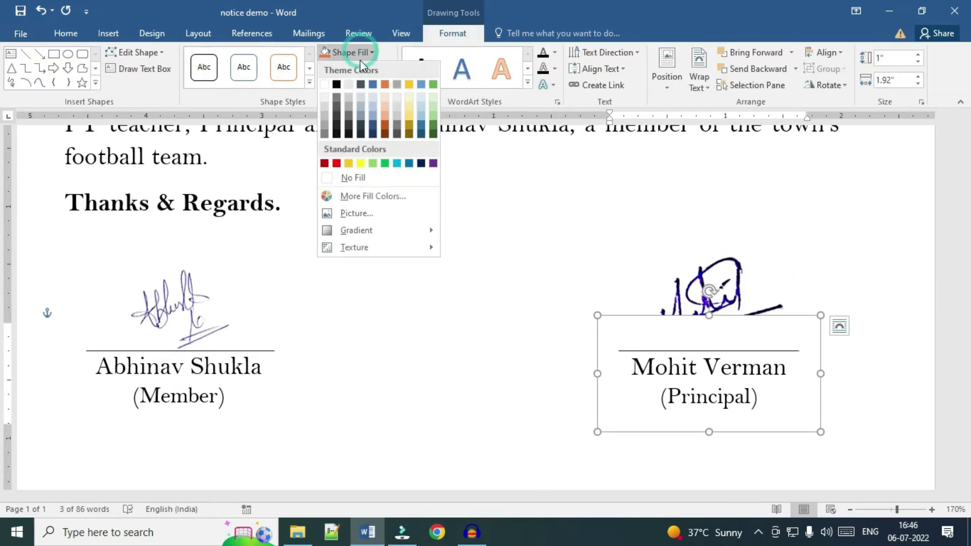
left_click(354, 178)
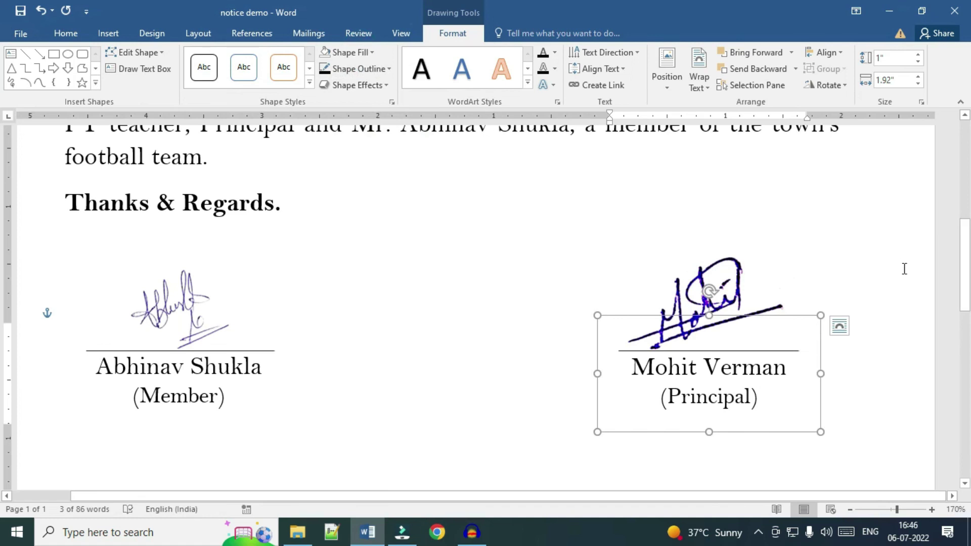
left_click(938, 290)
scroll(880, 303, "down", 7)
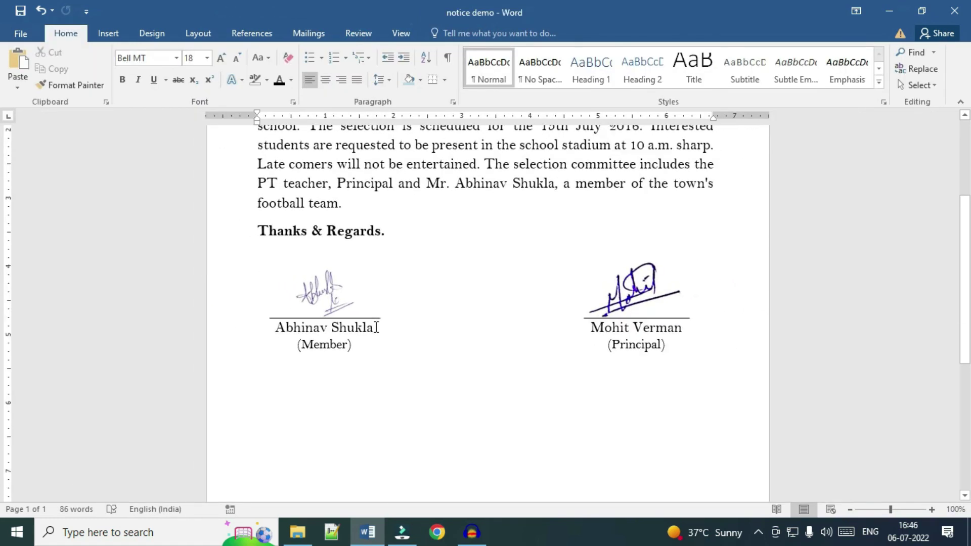
scroll(376, 328, "down", 2)
scroll(409, 330, "up", 3, "ctrl")
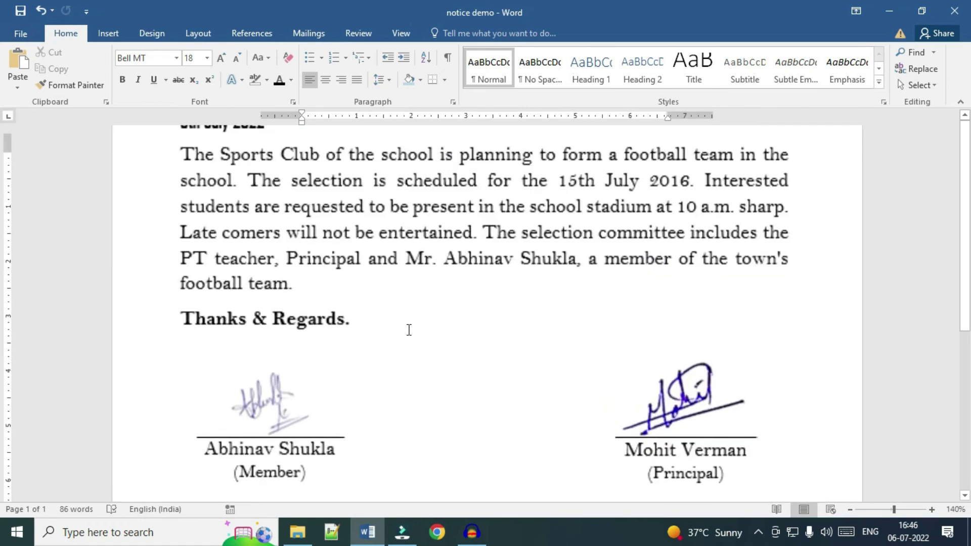
scroll(407, 330, "up", 3, "ctrl")
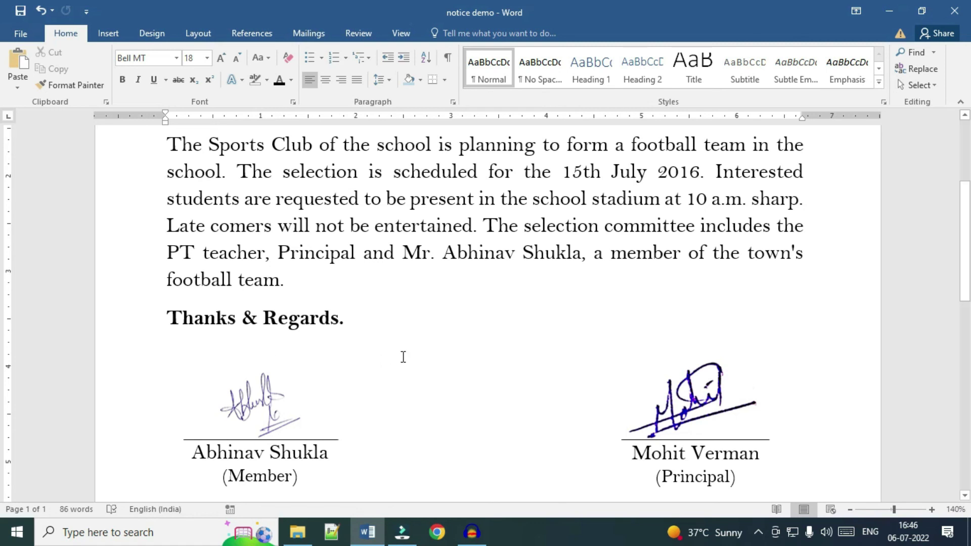
scroll(402, 358, "down", 4)
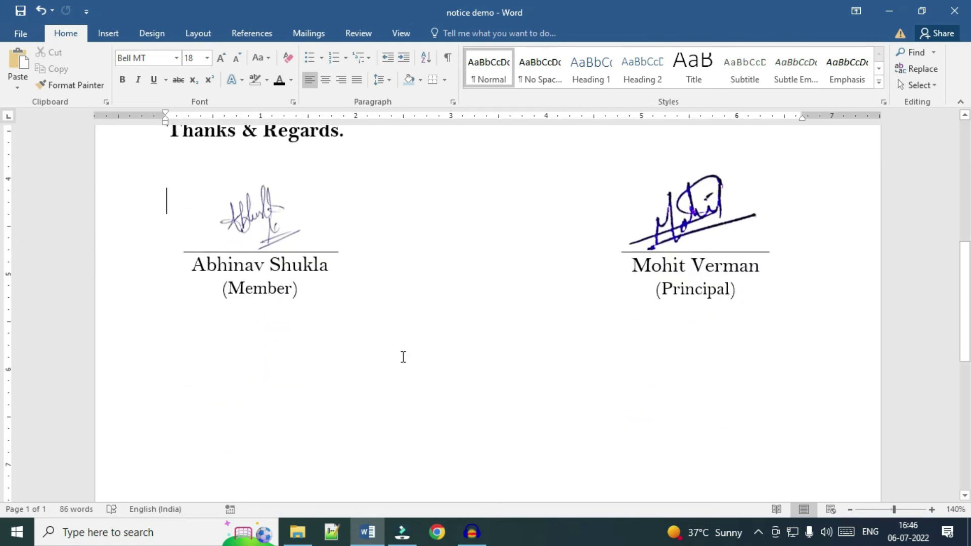
scroll(404, 357, "up", 3)
scroll(403, 357, "up", 5)
scroll(403, 357, "down", 8, "ctrl")
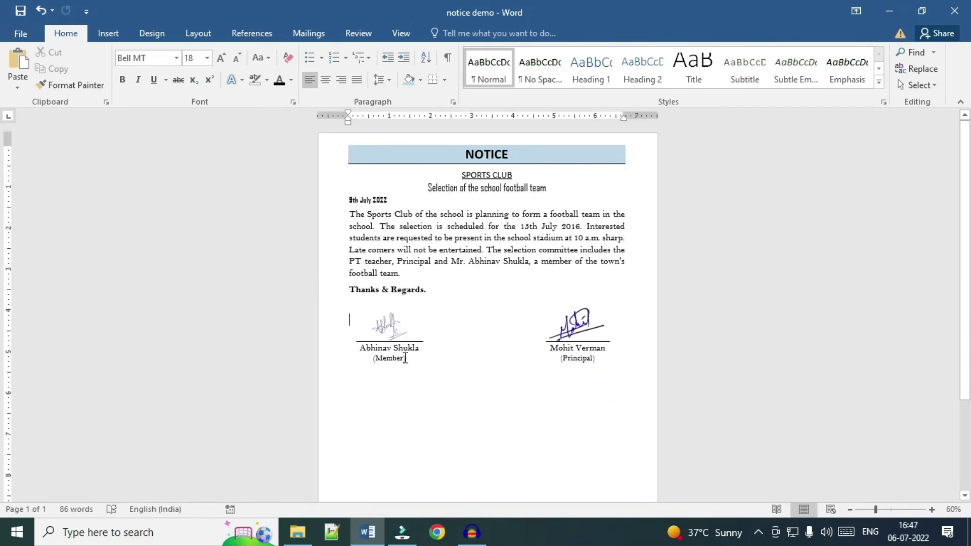
scroll(405, 358, "up", 8, "ctrl")
scroll(405, 358, "up", 3, "ctrl")
scroll(405, 358, "up", 5)
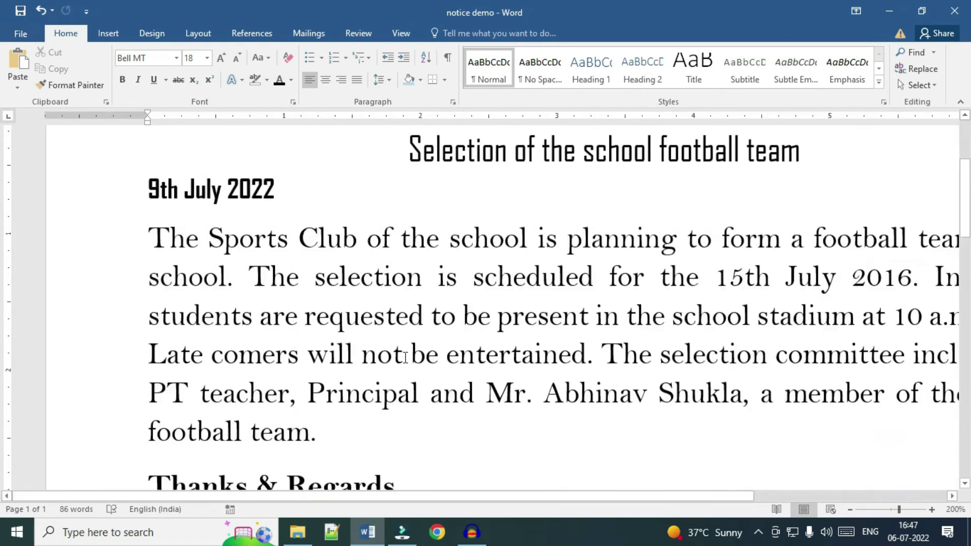
scroll(405, 358, "up", 2)
scroll(405, 358, "down", 1, "ctrl")
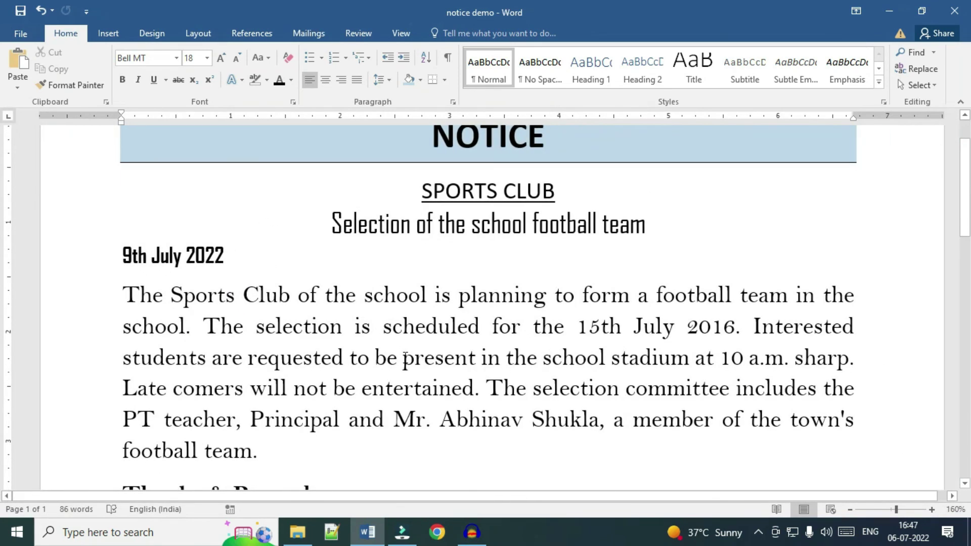
scroll(405, 358, "down", 1, "ctrl")
scroll(405, 358, "down", 6, "ctrl")
scroll(405, 358, "down", 1, "ctrl")
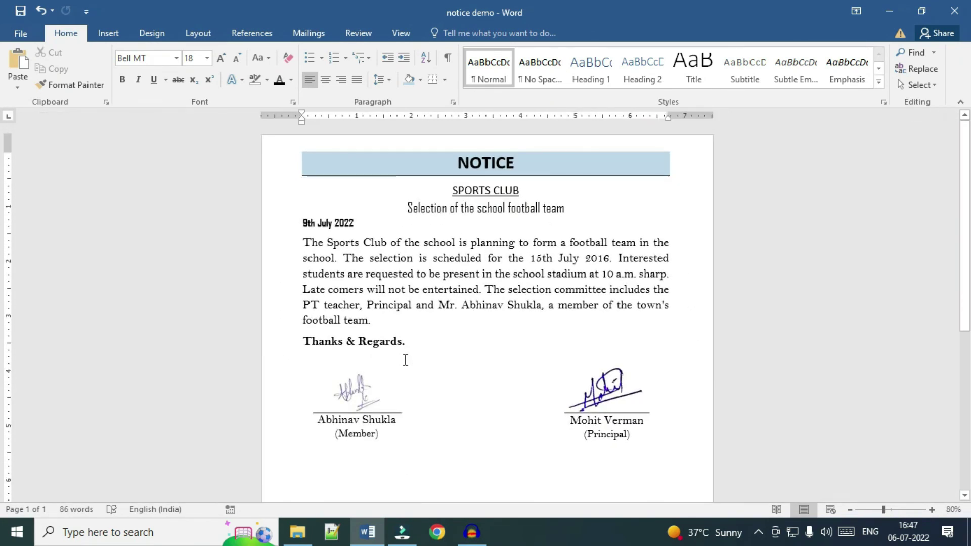